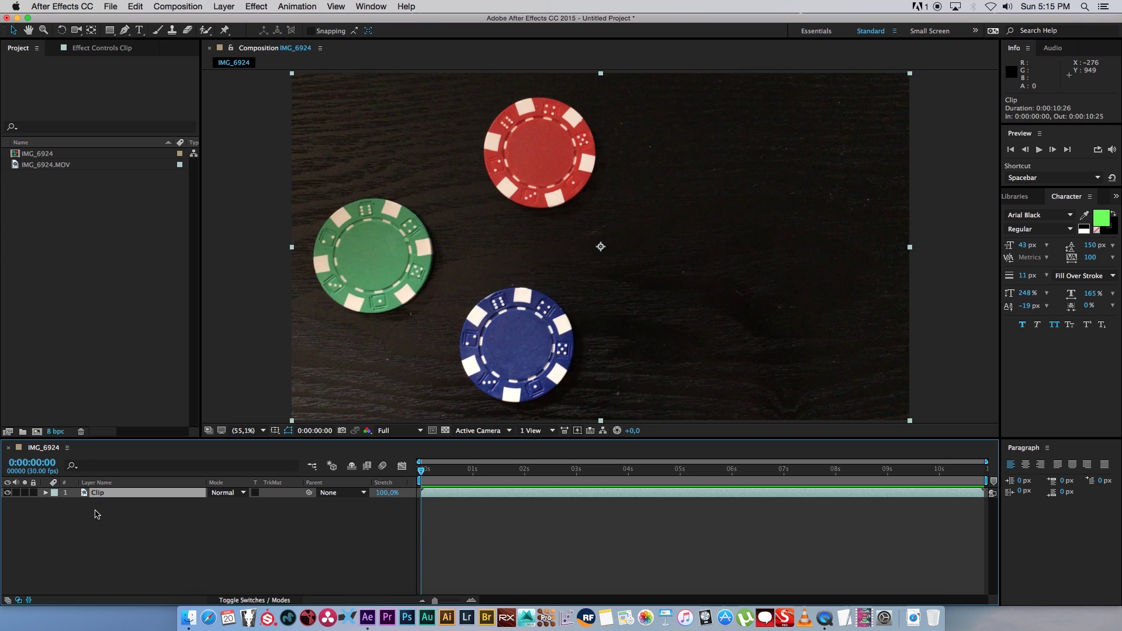
- Duplicate the Clip footage layer with Cmd+D and rename the top copy MATTE, leaving it selected
key(super+d)
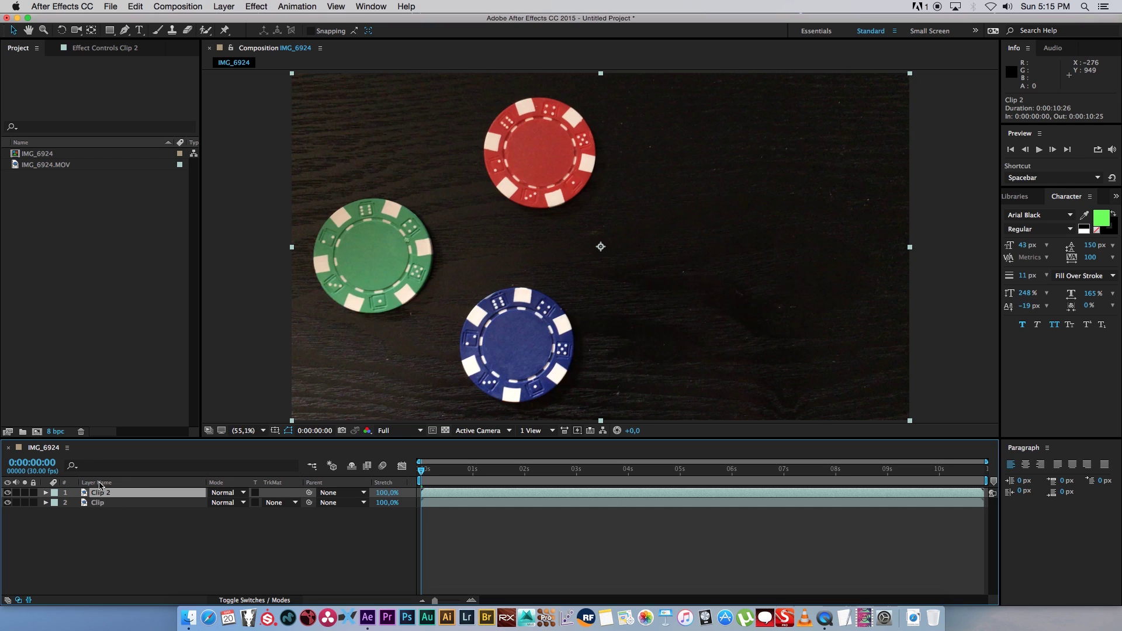
key(Return)
text(MAT)
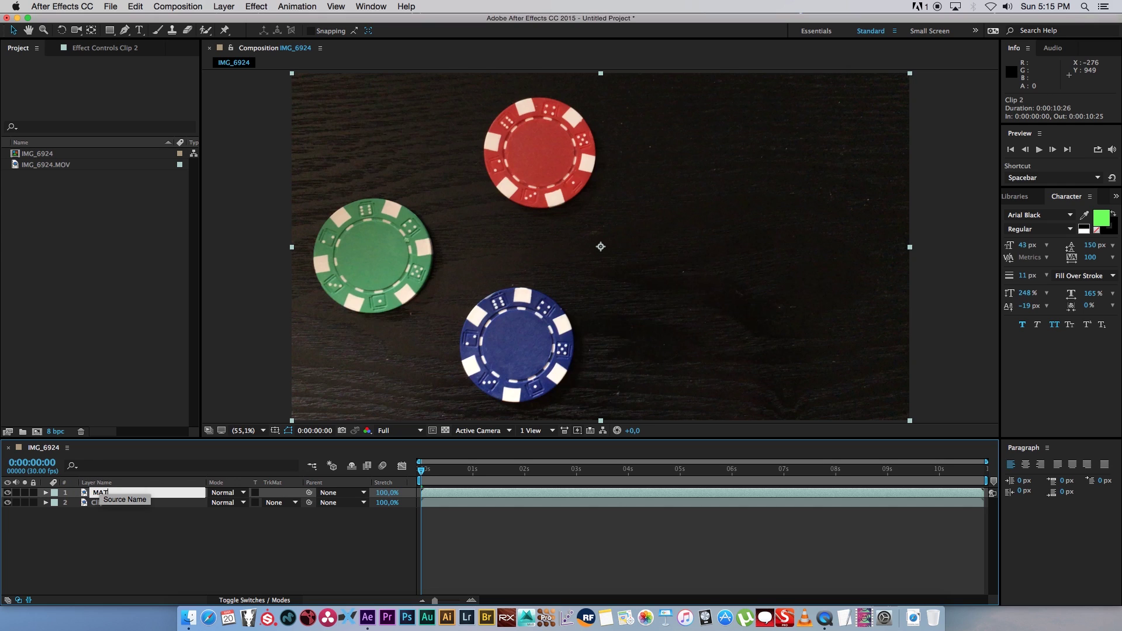
text(TE)
key(Return)
click(187, 535)
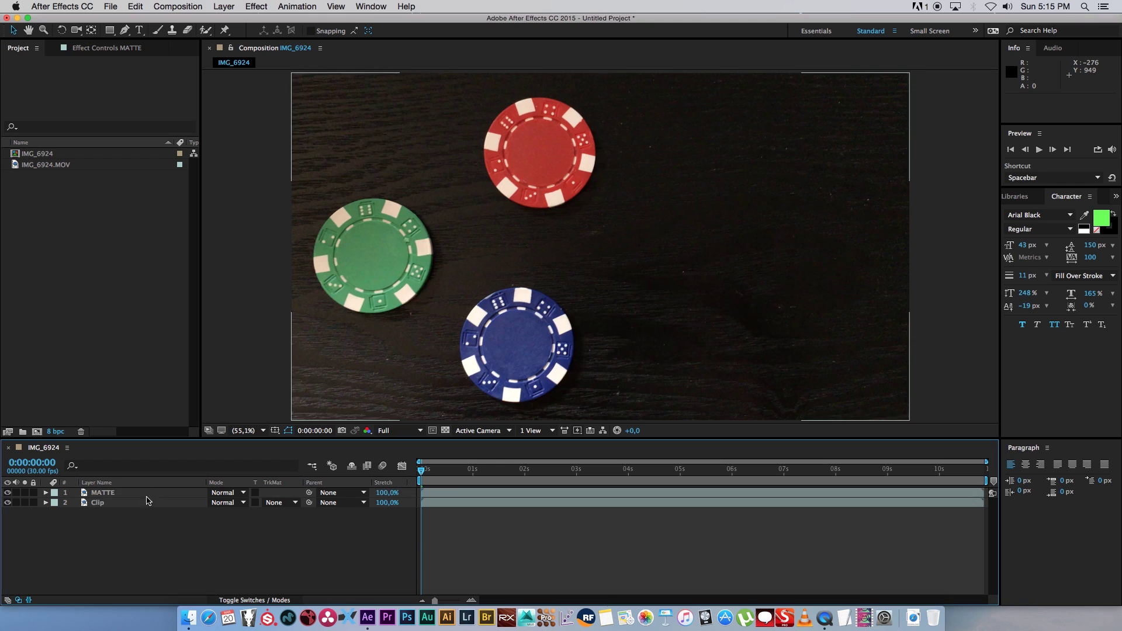
click(123, 492)
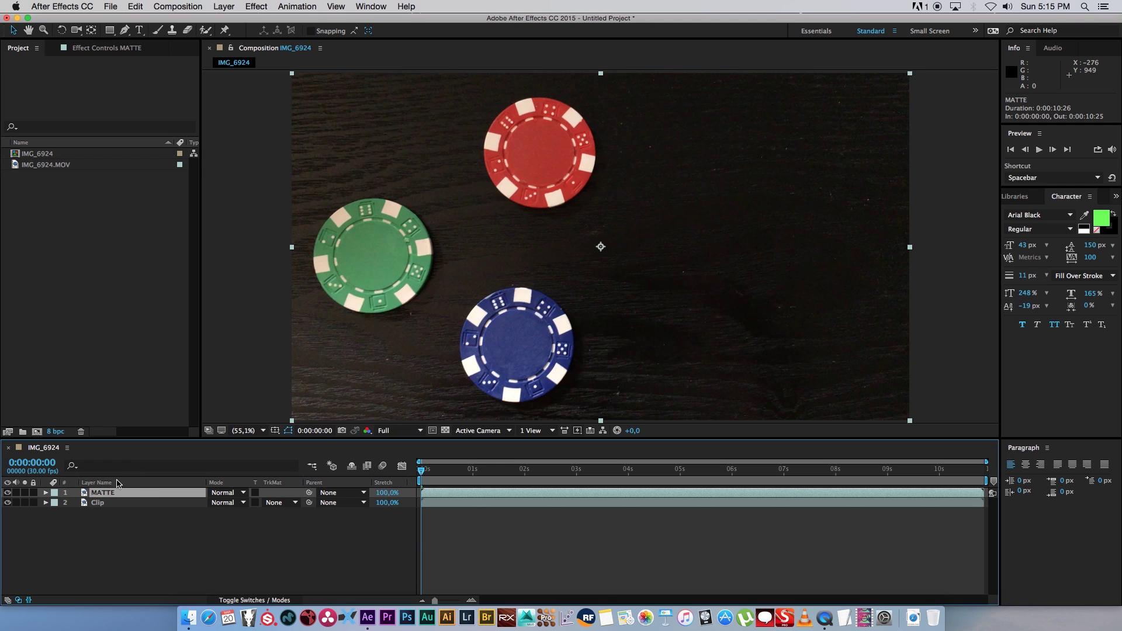
- Add the Keylight (1.2) keying effect to the MATTE layer from its context menu
right_click(102, 497)
mouse_move(247, 338)
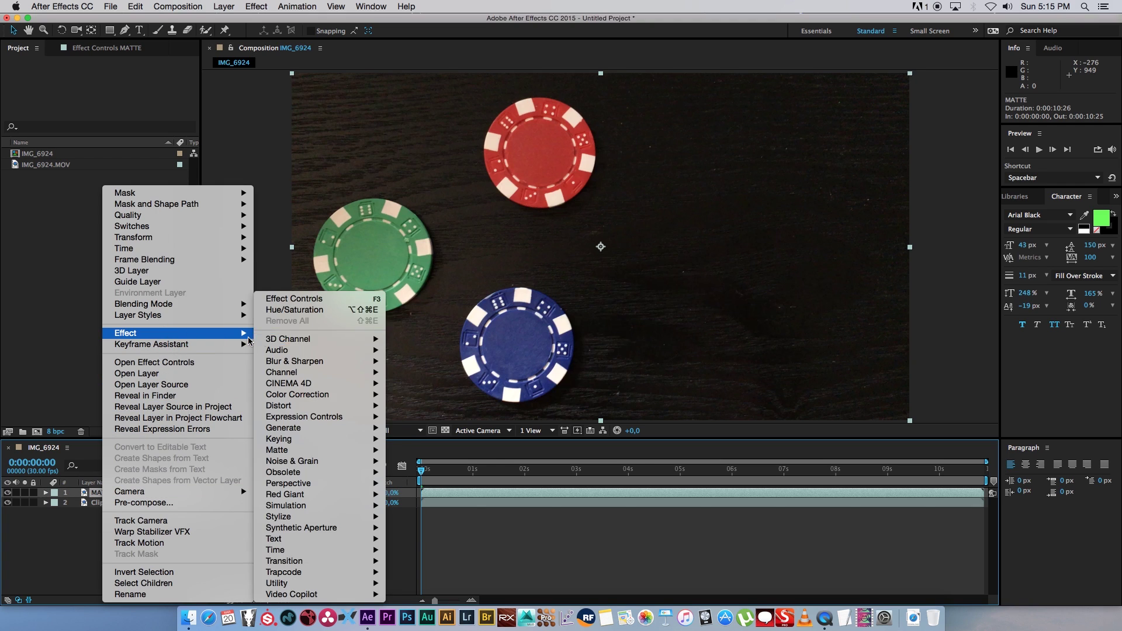
mouse_move(280, 439)
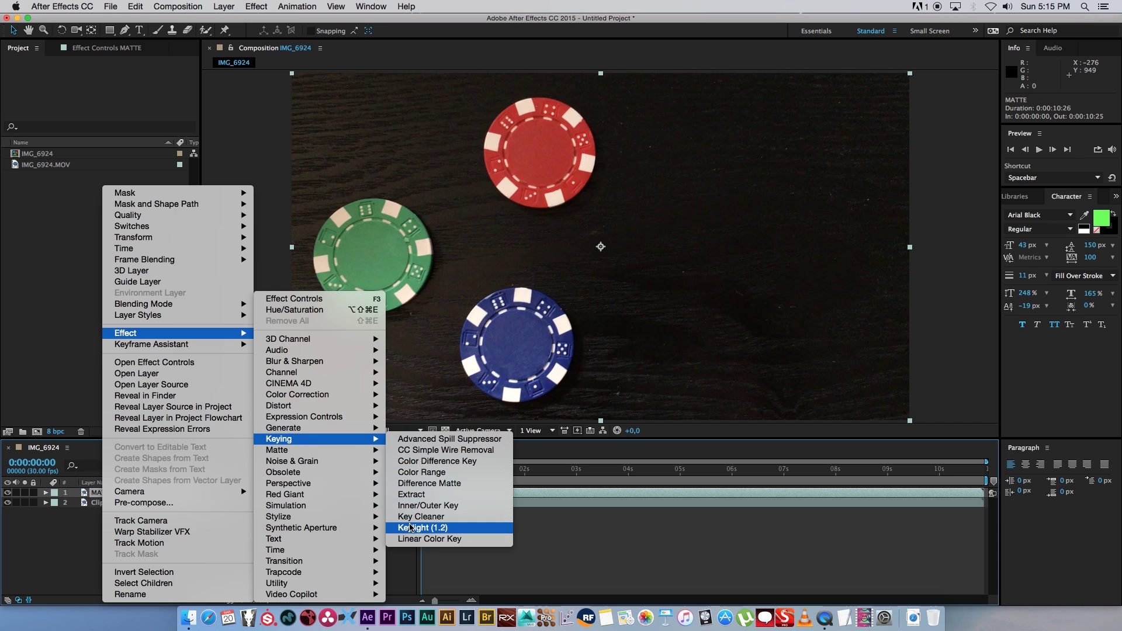
click(446, 529)
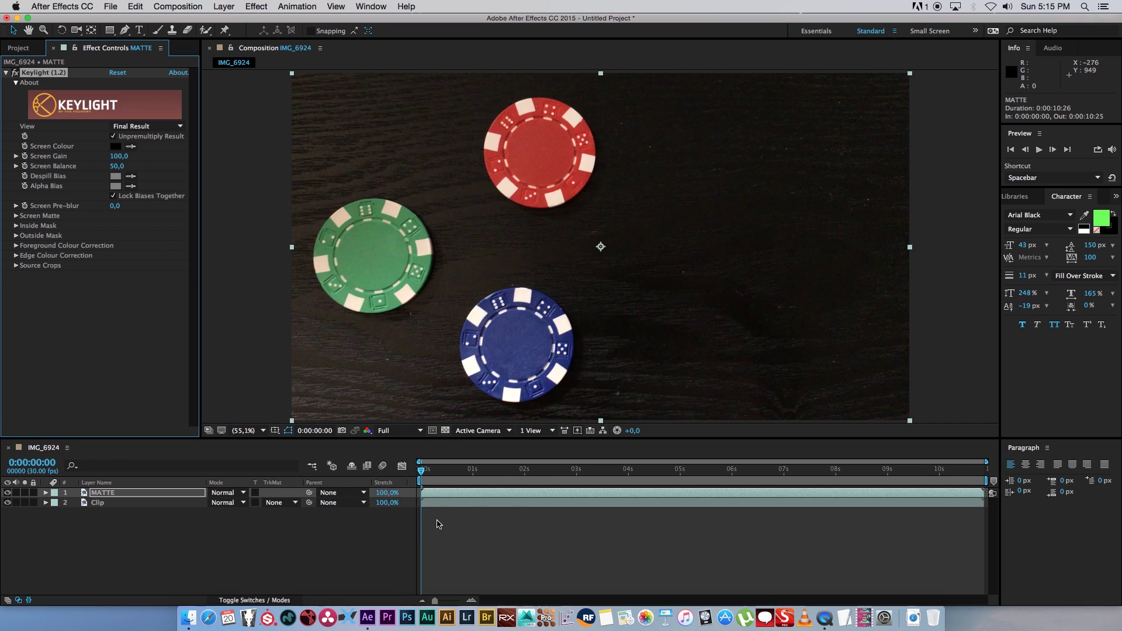
- Sample the red chip as Keylight's Screen Colour and set View to Combined Matte
click(130, 146)
click(546, 153)
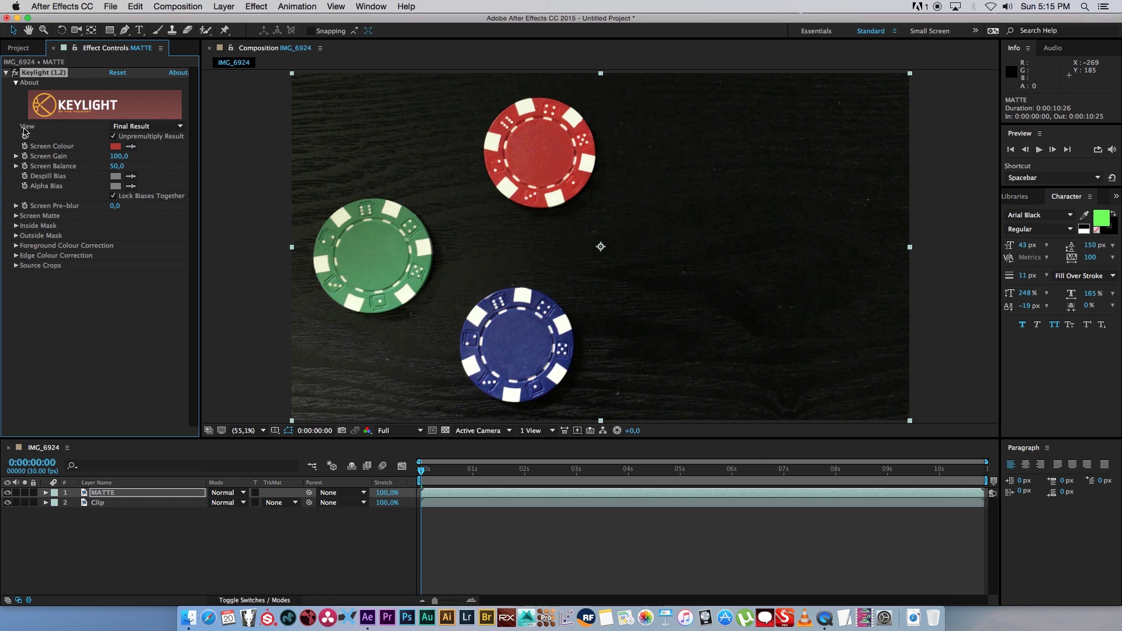
click(153, 127)
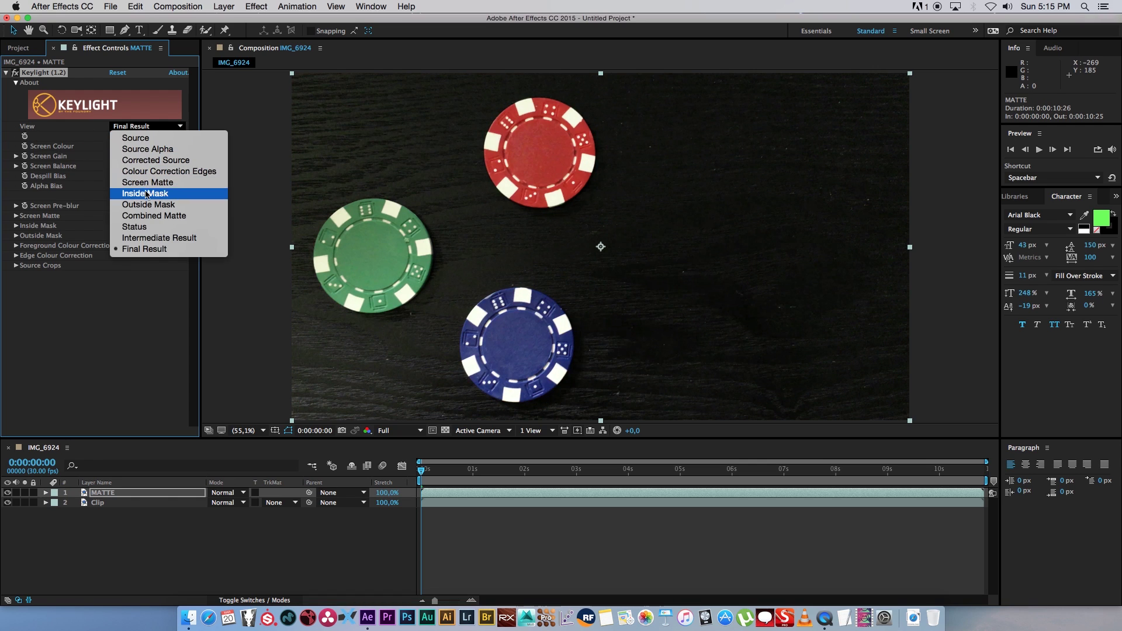
click(192, 216)
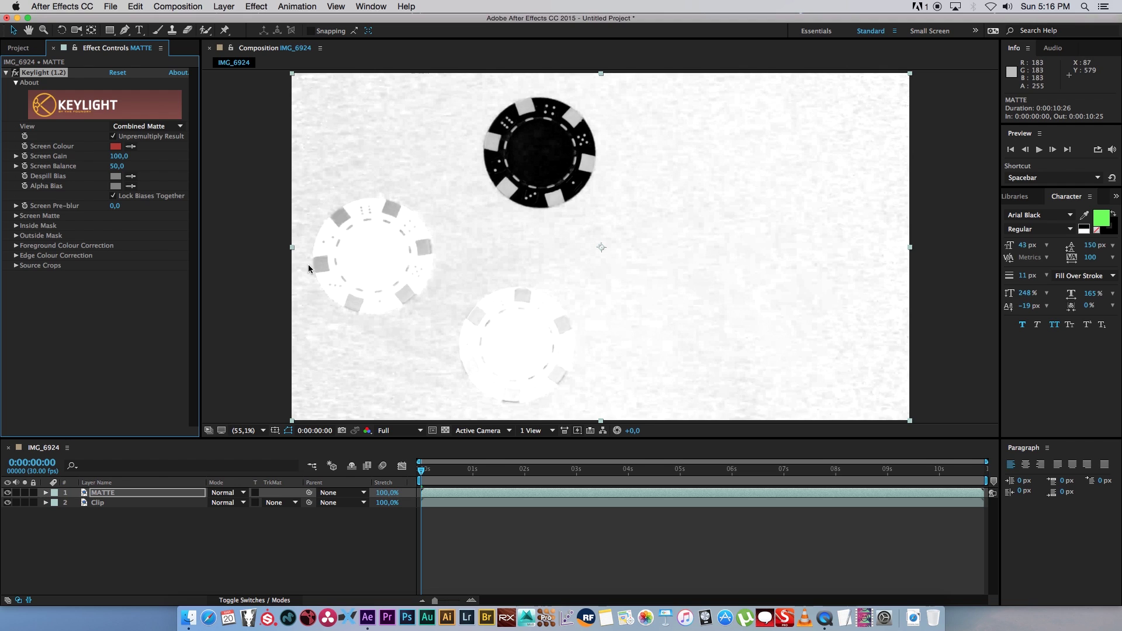
right_click(82, 317)
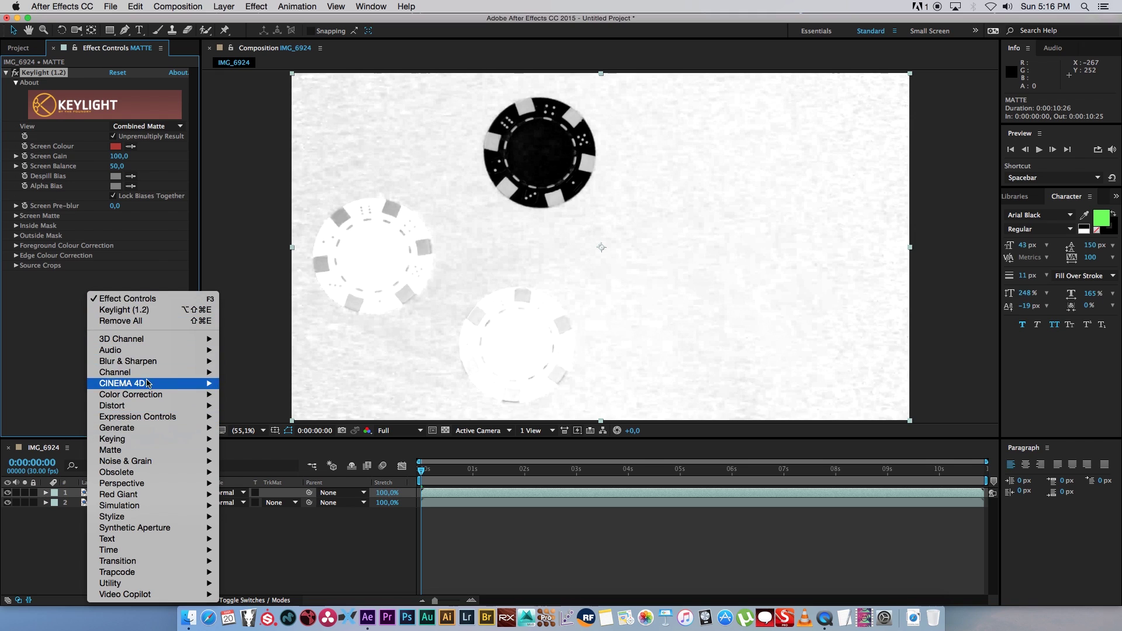
mouse_move(125, 373)
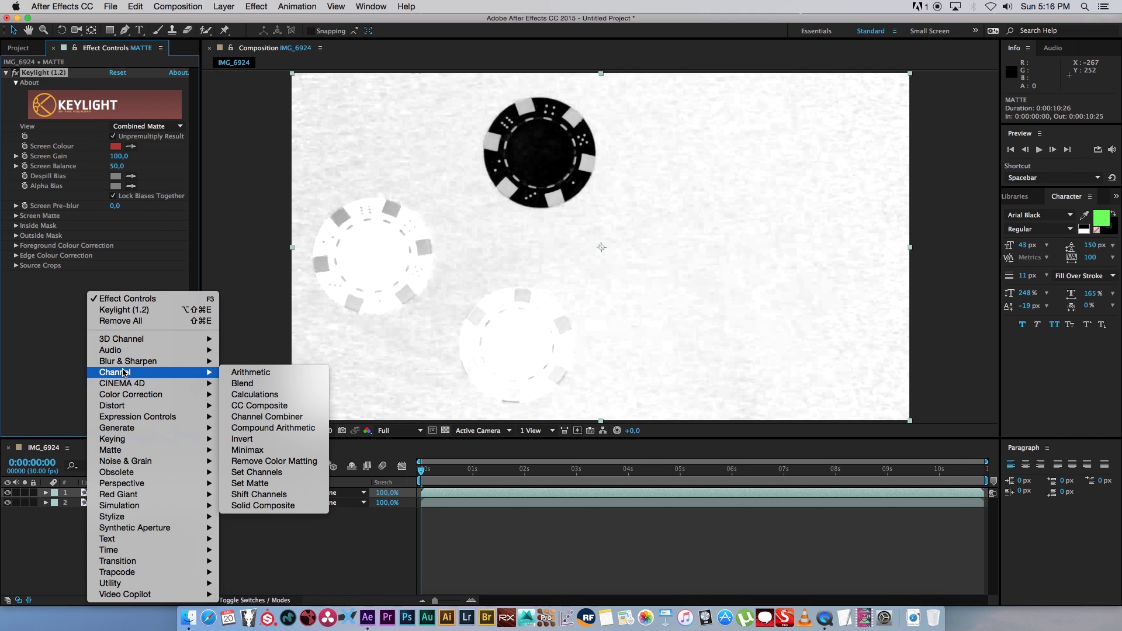
click(250, 439)
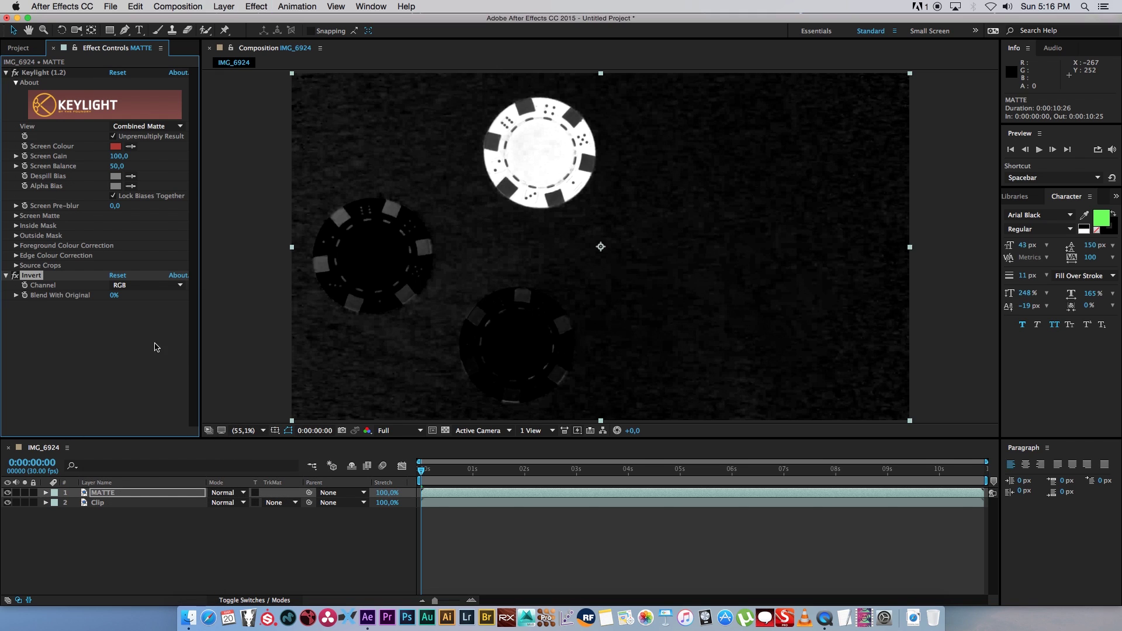
key(Delete)
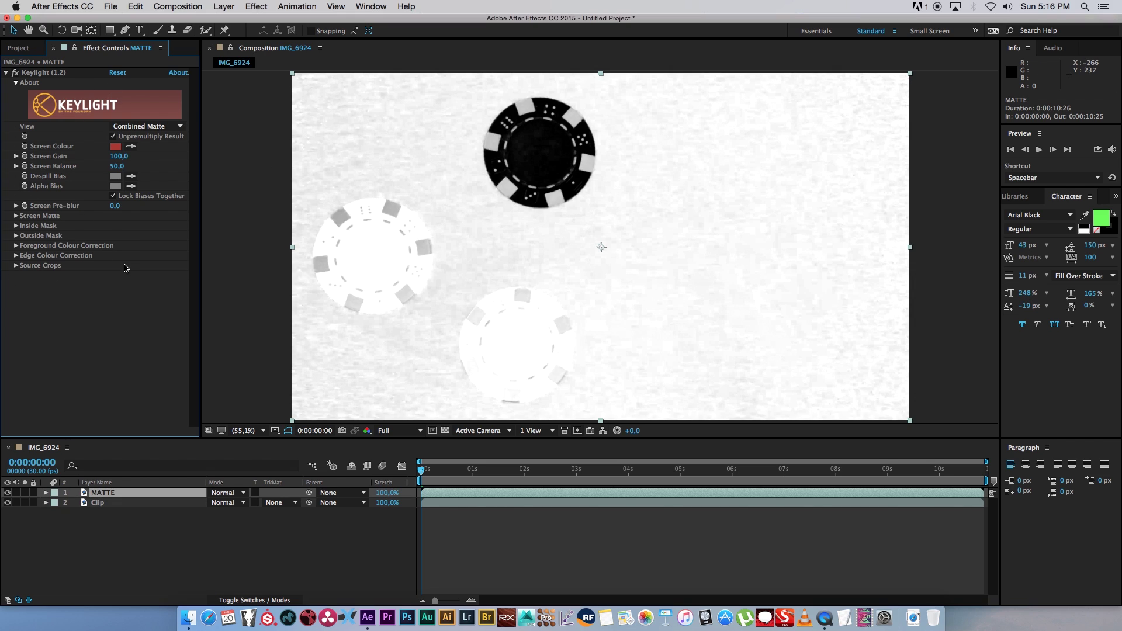
- Under Keylight's Screen Matte, set Clip Black to 100 and Clip White to 0
click(15, 215)
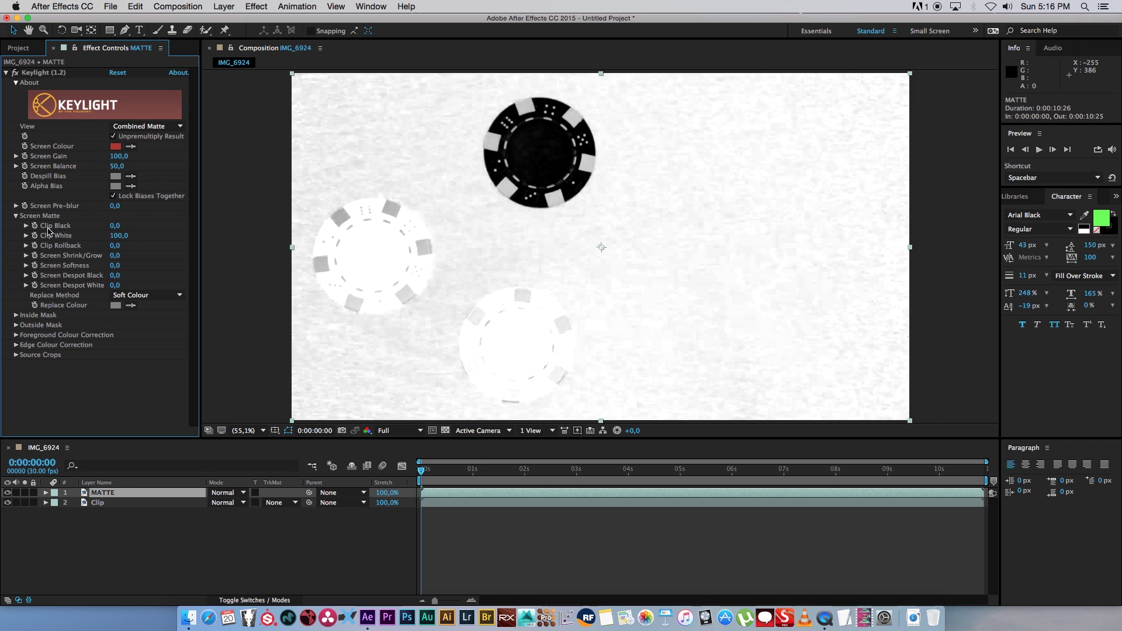
drag(116, 231, 217, 239)
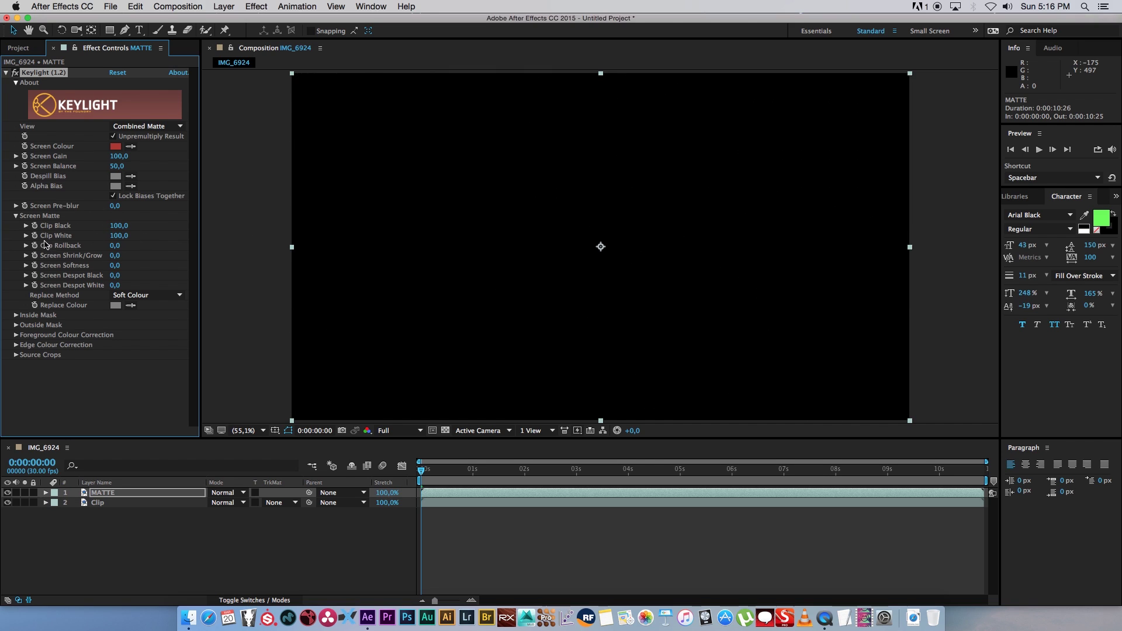
drag(117, 239, 59, 239)
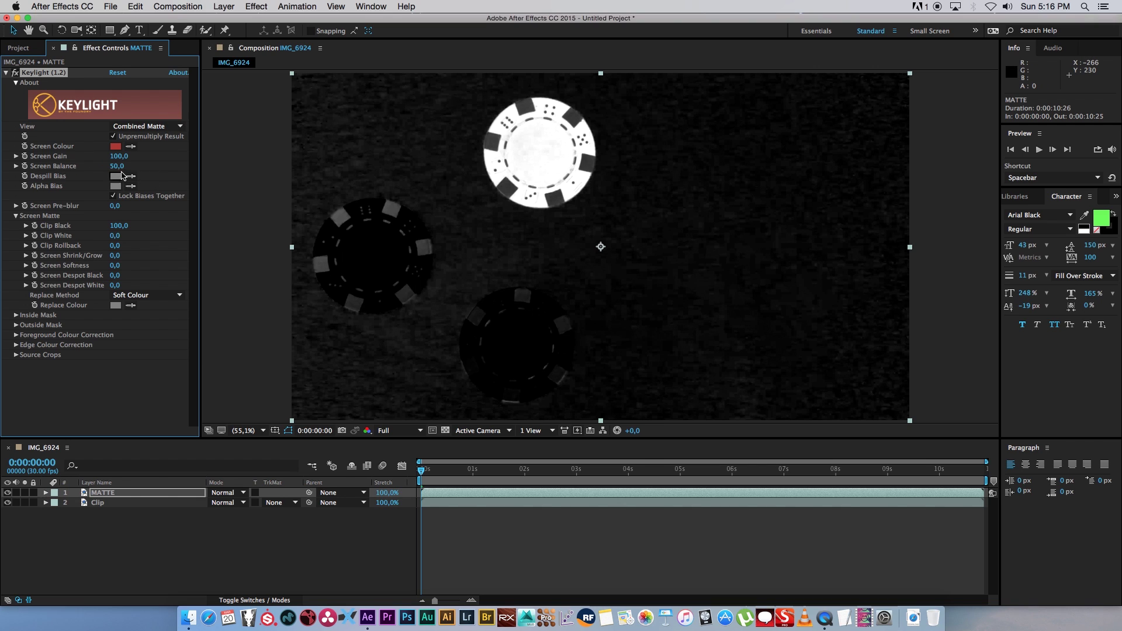
- Raise Screen Balance to 100 and fine-tune Clip Black to 84, with Clip White at 20
drag(134, 168, 178, 168)
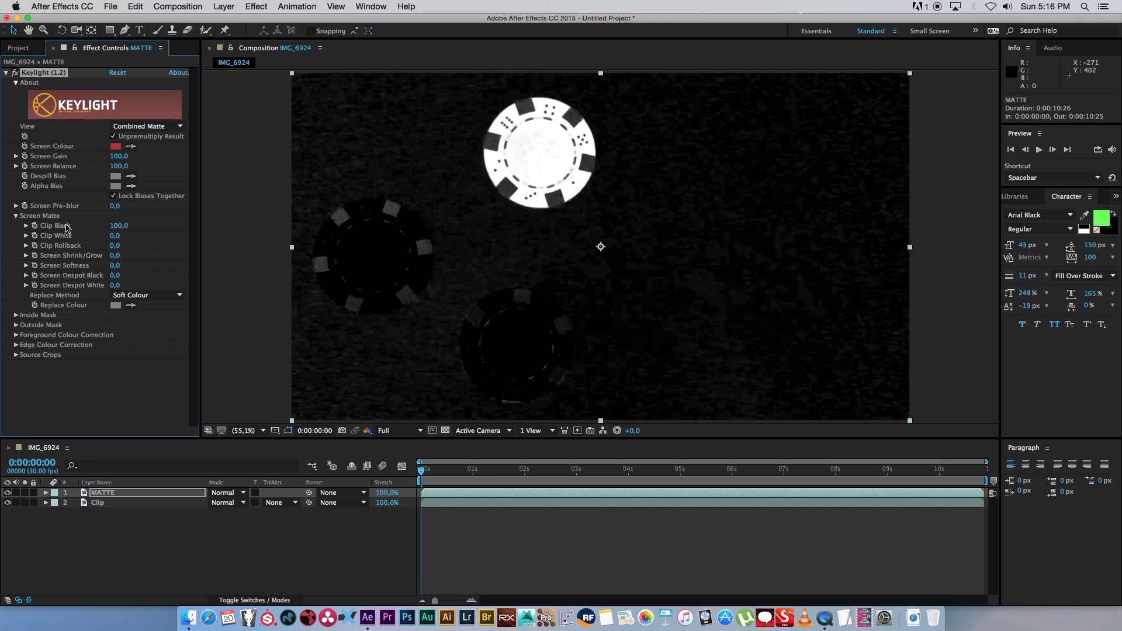
mouse_move(117, 226)
mouse_down()
mouse_move(117, 241)
mouse_move(126, 236)
mouse_up()
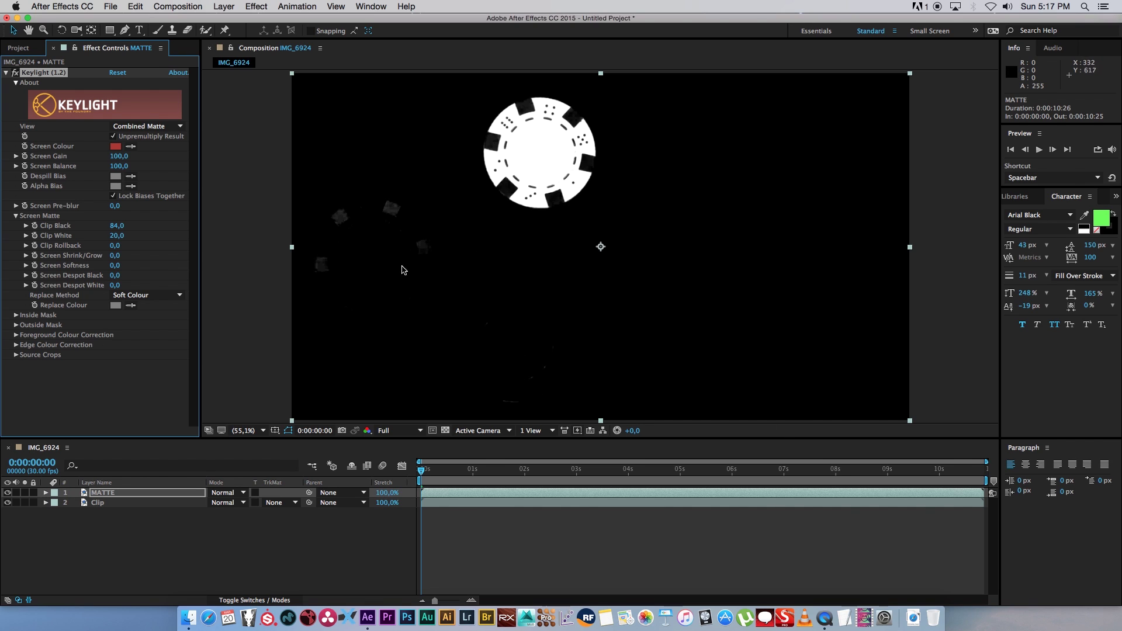
- Draw a rectangular mask around the red chip on MATTE and enable Mask Path keyframing
click(110, 537)
click(115, 494)
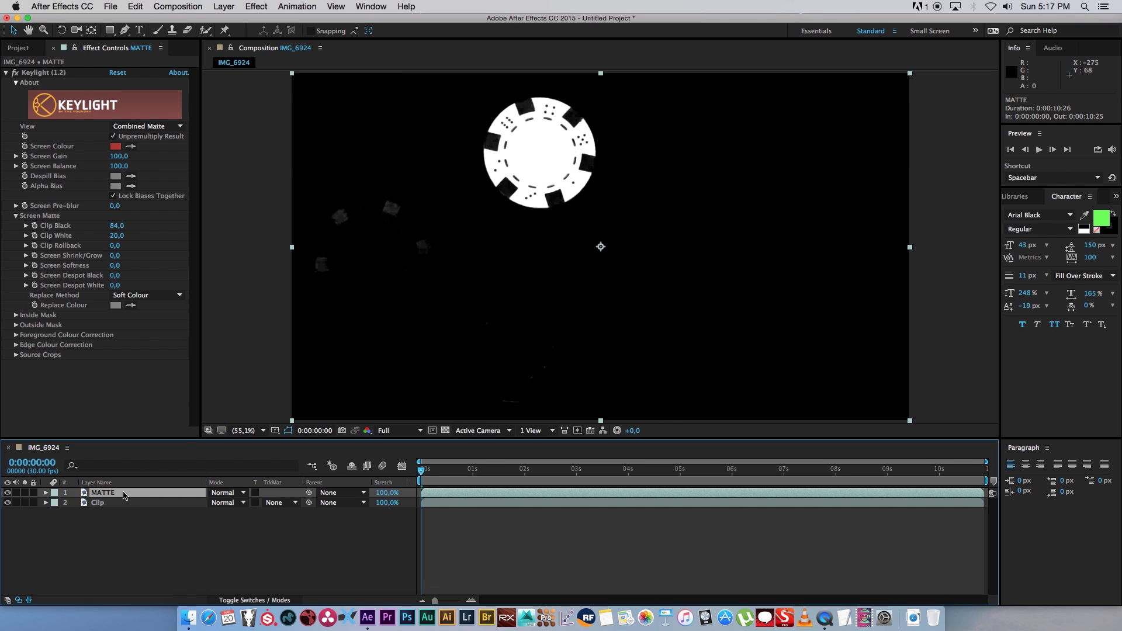
click(109, 31)
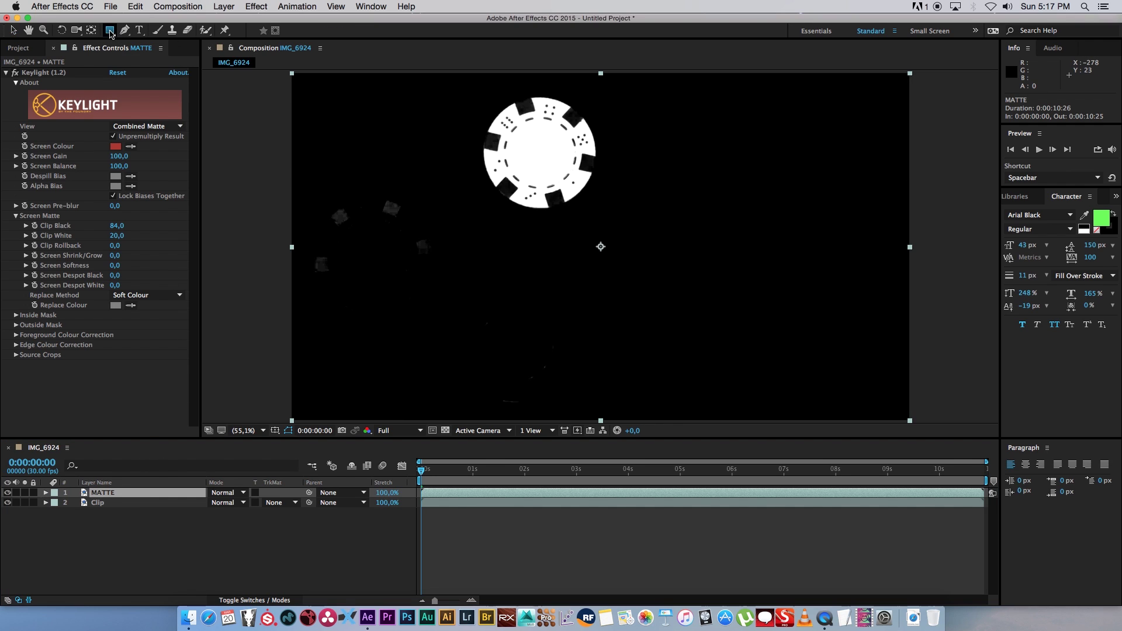
drag(467, 82, 619, 228)
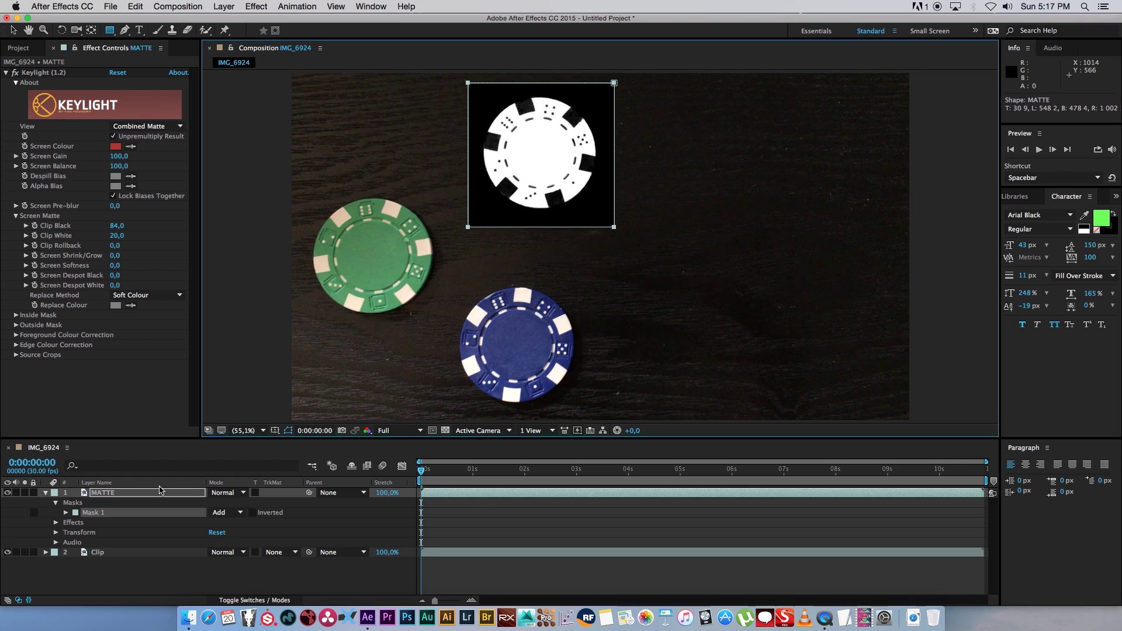
click(66, 513)
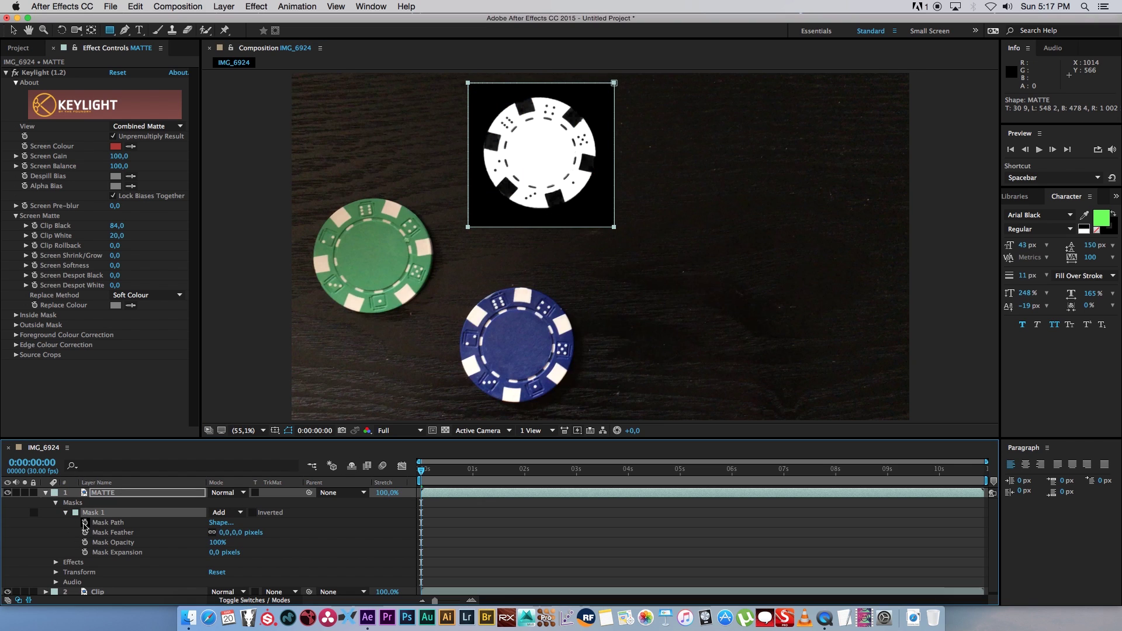
click(85, 523)
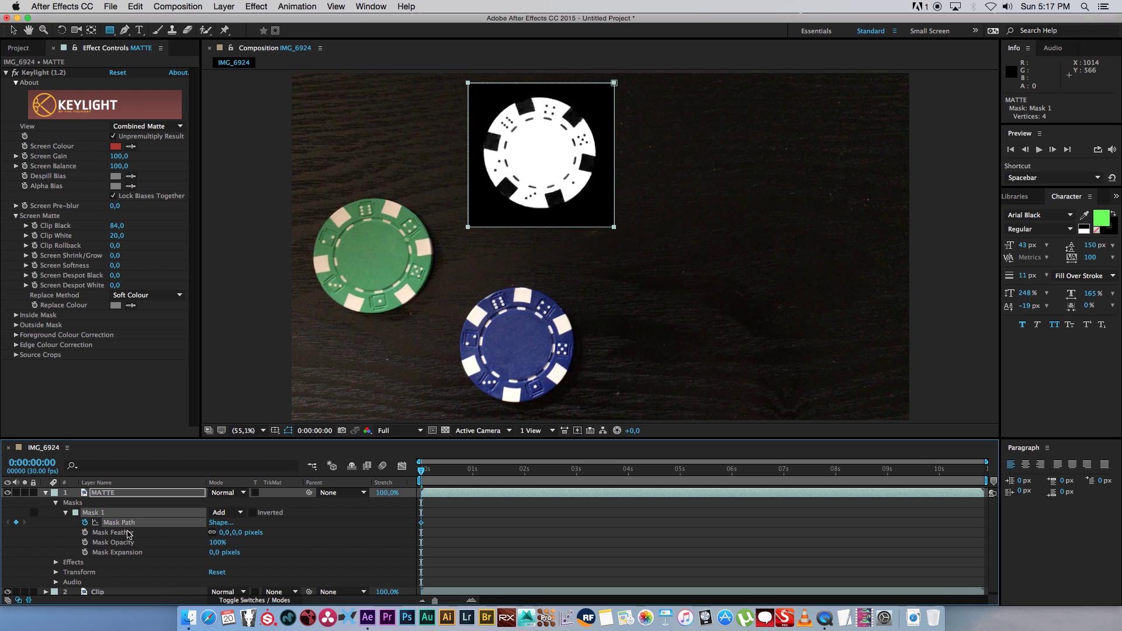
- Reposition the mask over the moving red chip at 0:00:04:07, 0:00:10:25 and 0:00:07:17
drag(442, 471, 641, 471)
click(13, 29)
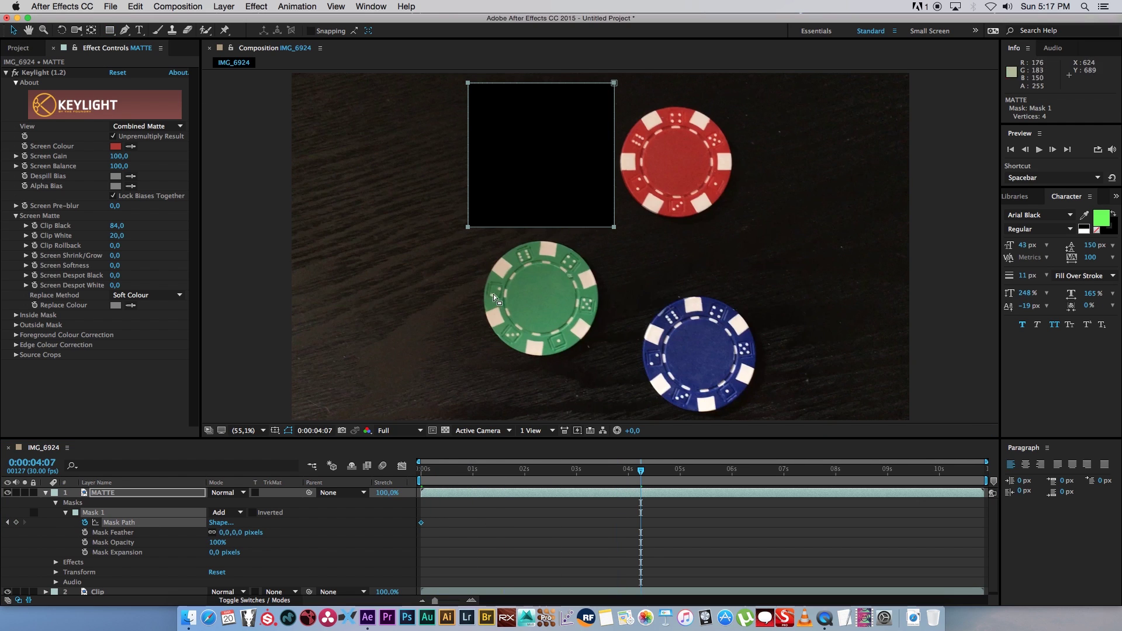
drag(510, 183, 647, 189)
drag(671, 472, 982, 490)
double_click(673, 231)
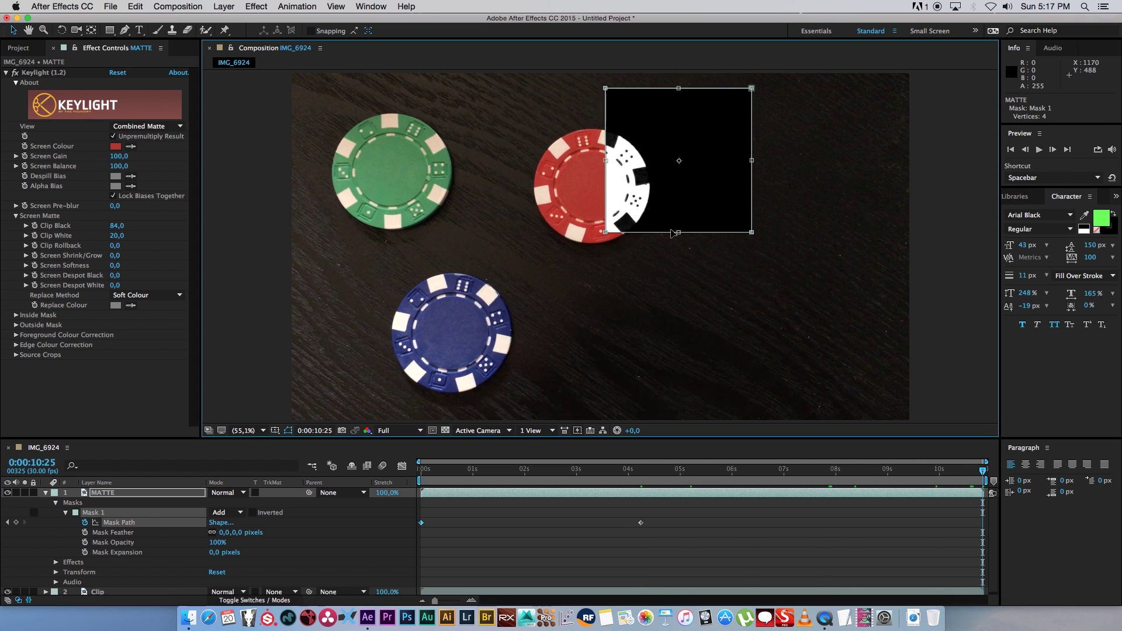
drag(673, 233, 595, 220)
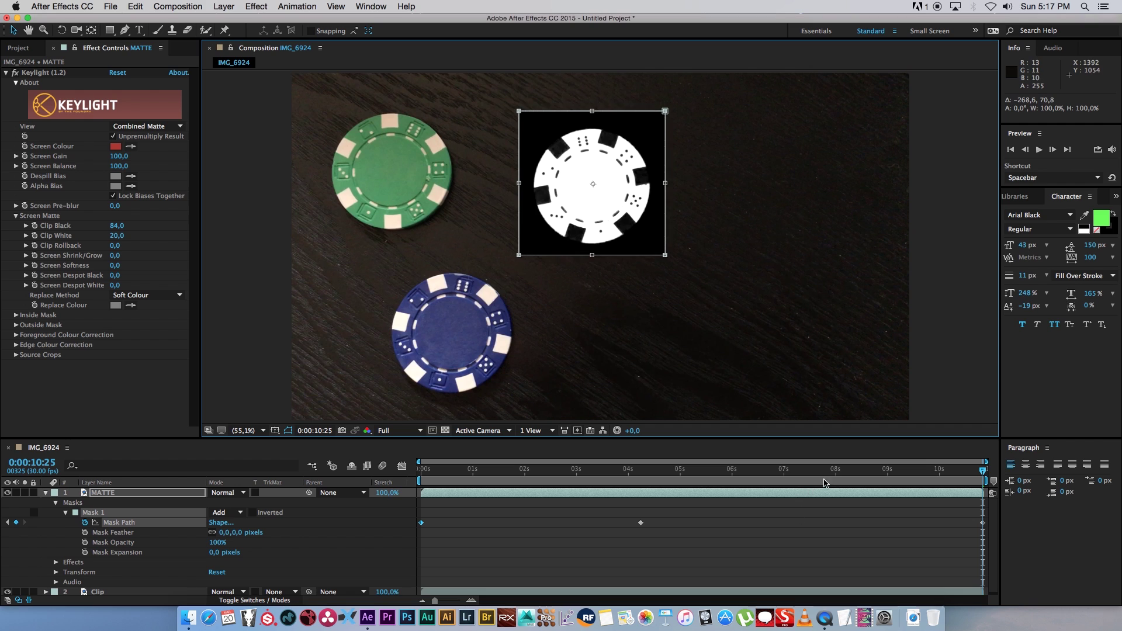
click(814, 470)
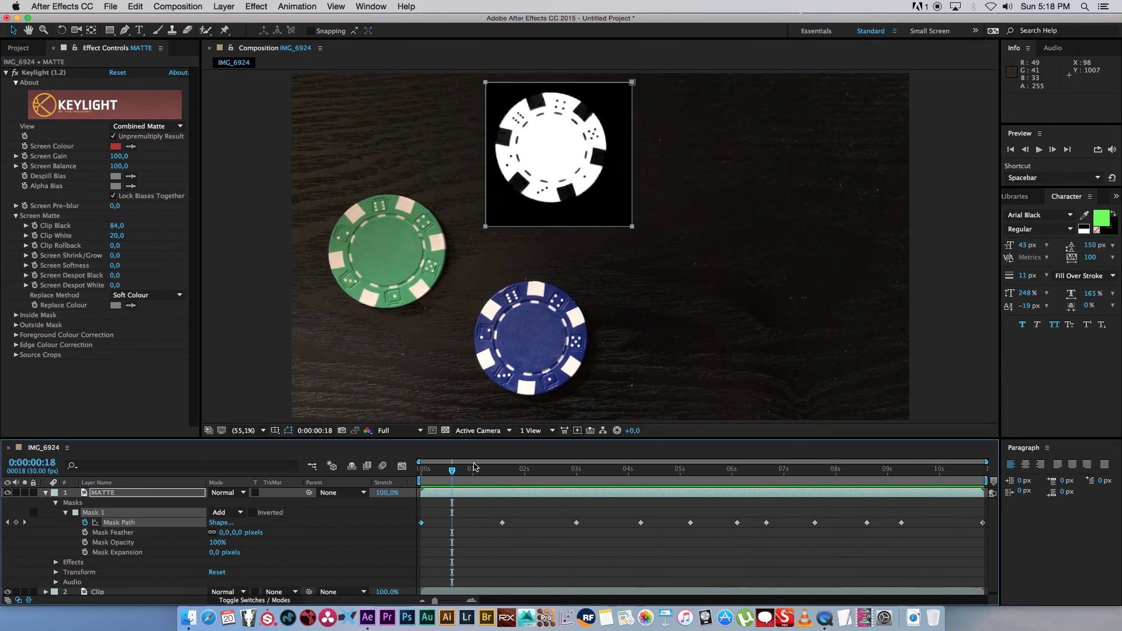
- Scrub through the clip, lower Keylight's Clip Black to 70 for a solid white chip, then return to frame 0
click(452, 470)
drag(452, 472, 706, 480)
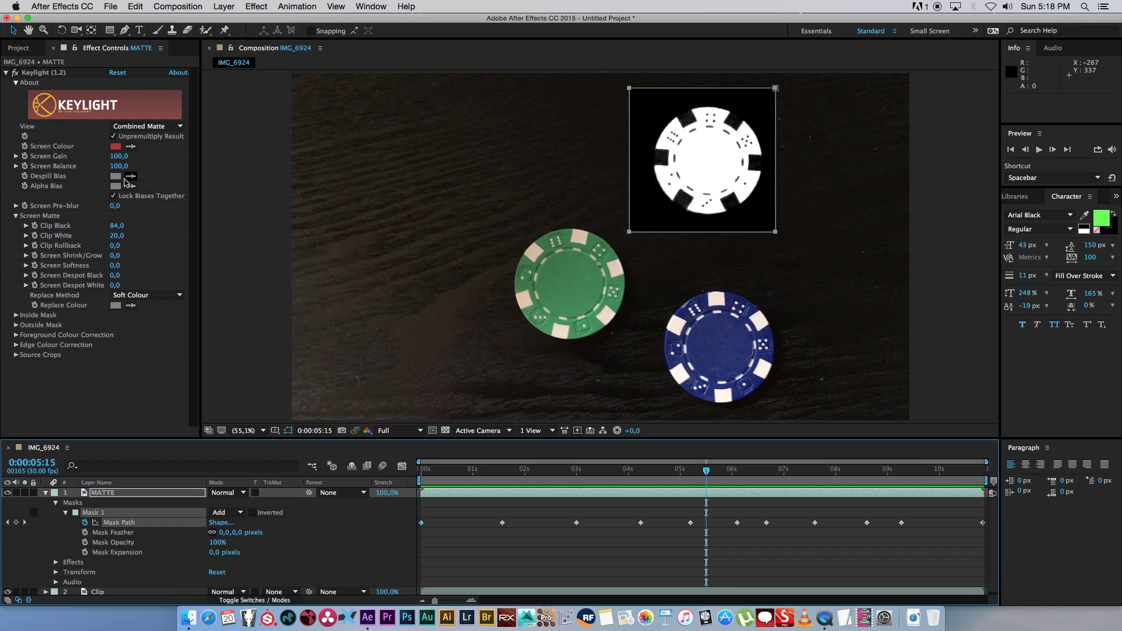
drag(114, 226, 105, 227)
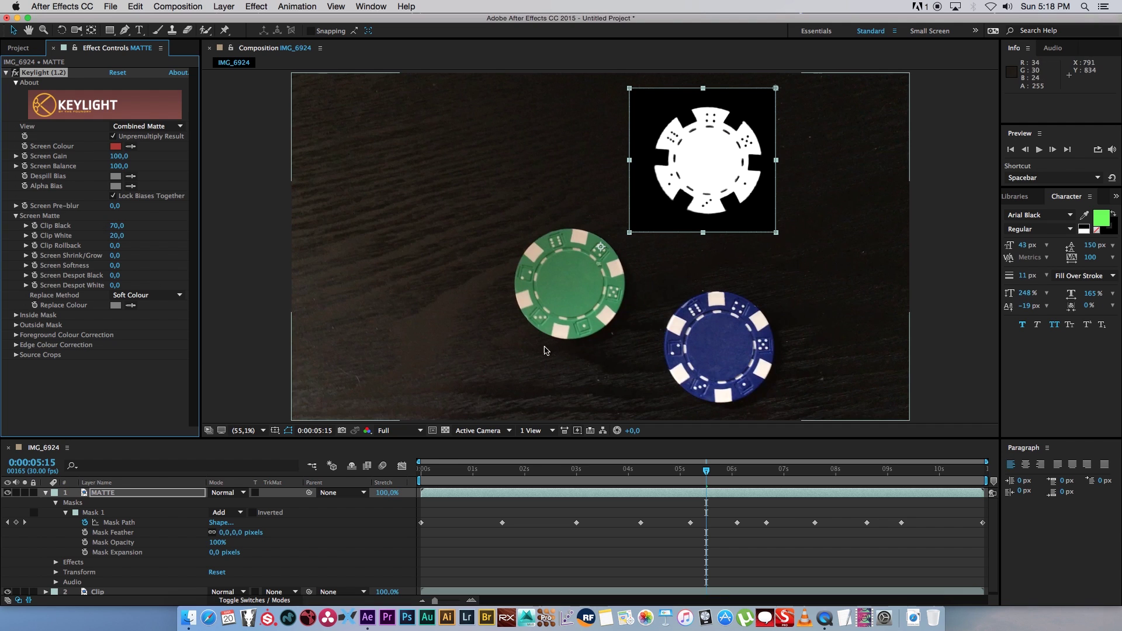
click(699, 471)
drag(676, 471, 412, 451)
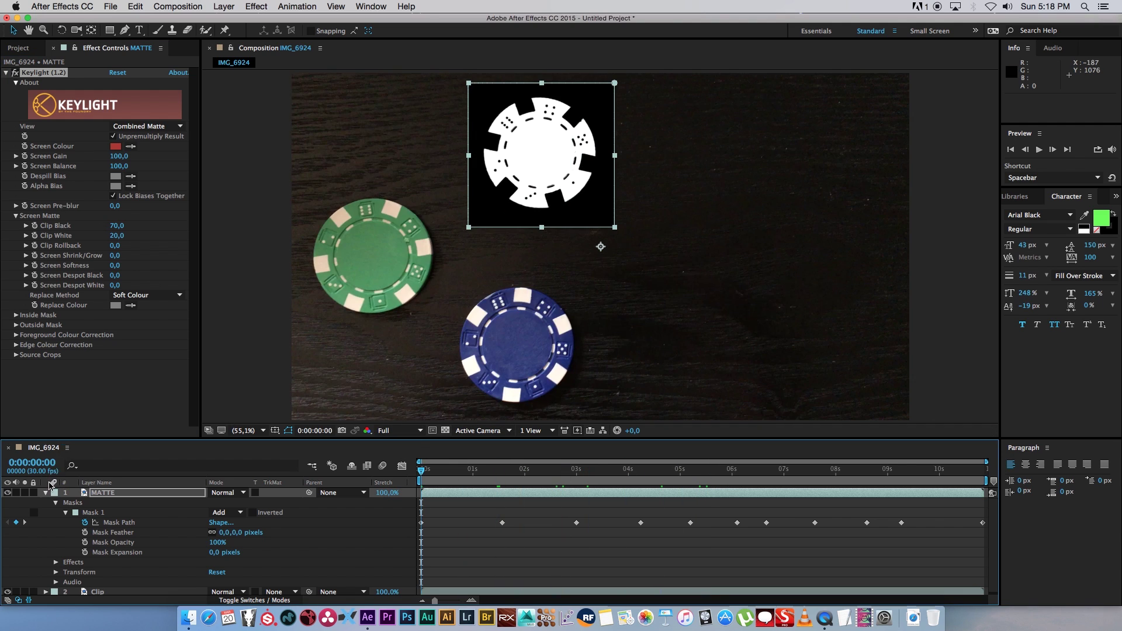
- Create a new adjustment layer below MATTE and set its track matte to Luma Matte "MATTE"
click(46, 492)
click(173, 563)
right_click(164, 545)
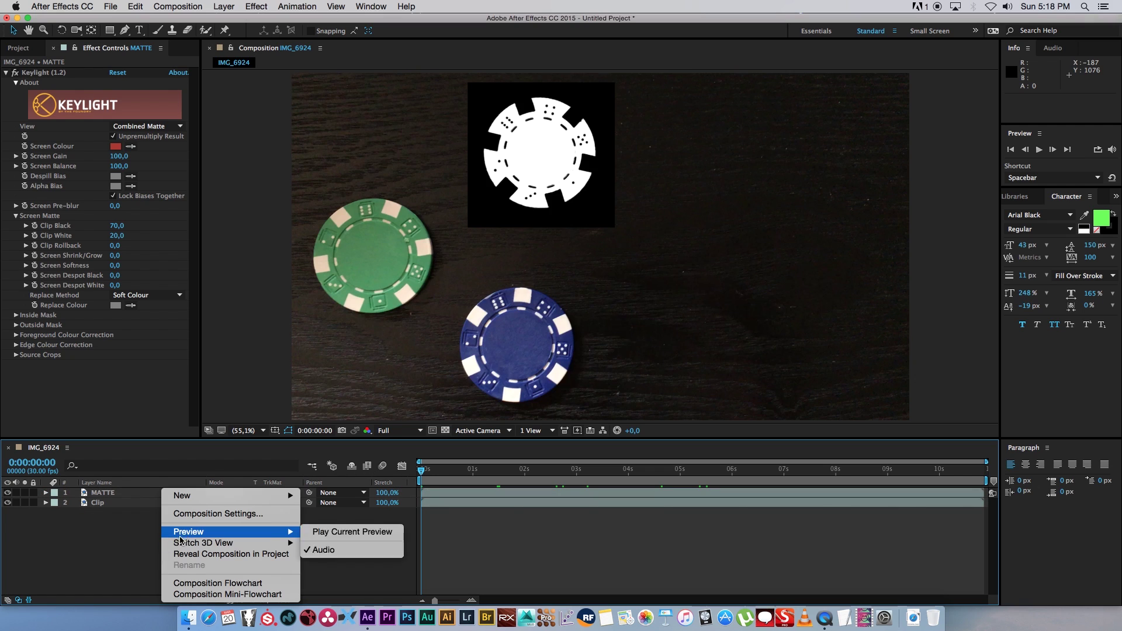
mouse_move(233, 496)
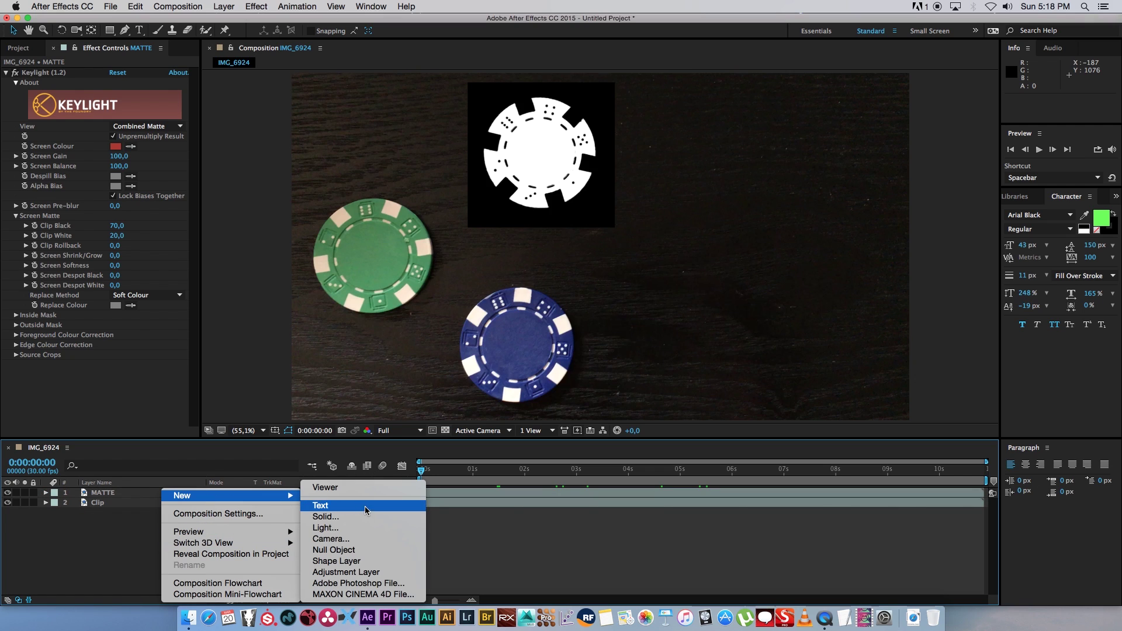
click(351, 572)
drag(110, 495, 114, 509)
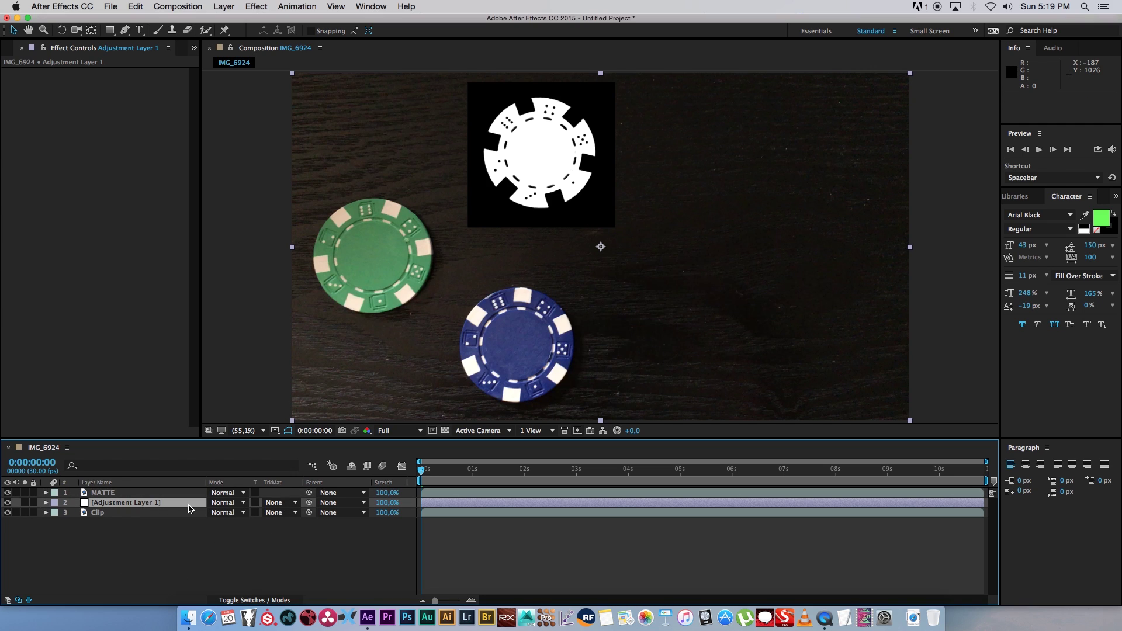
click(278, 504)
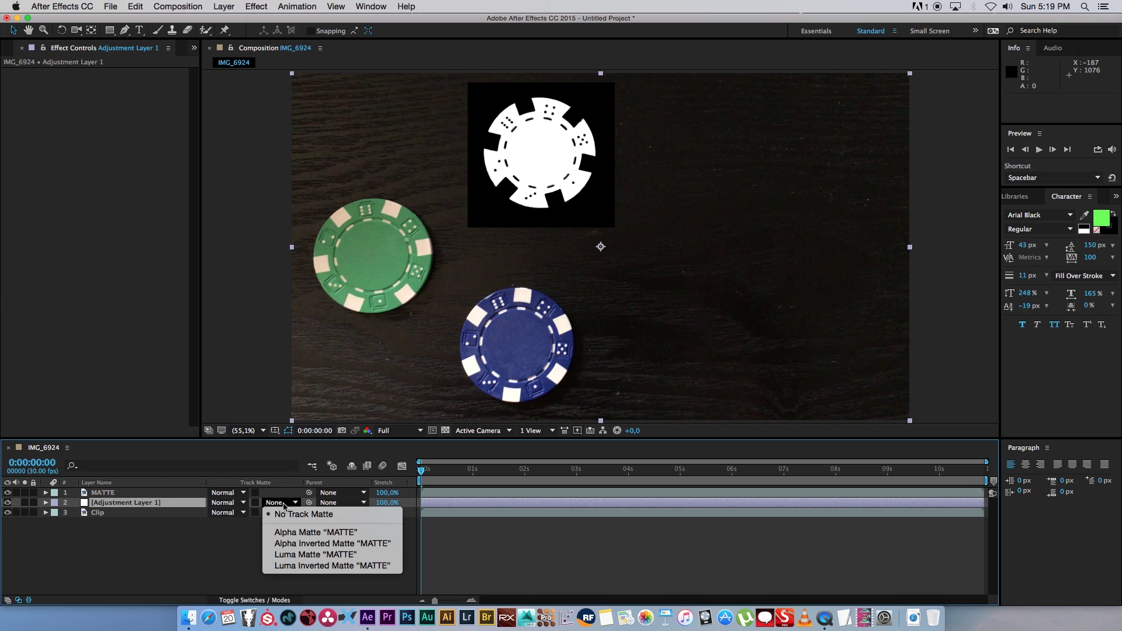
click(364, 556)
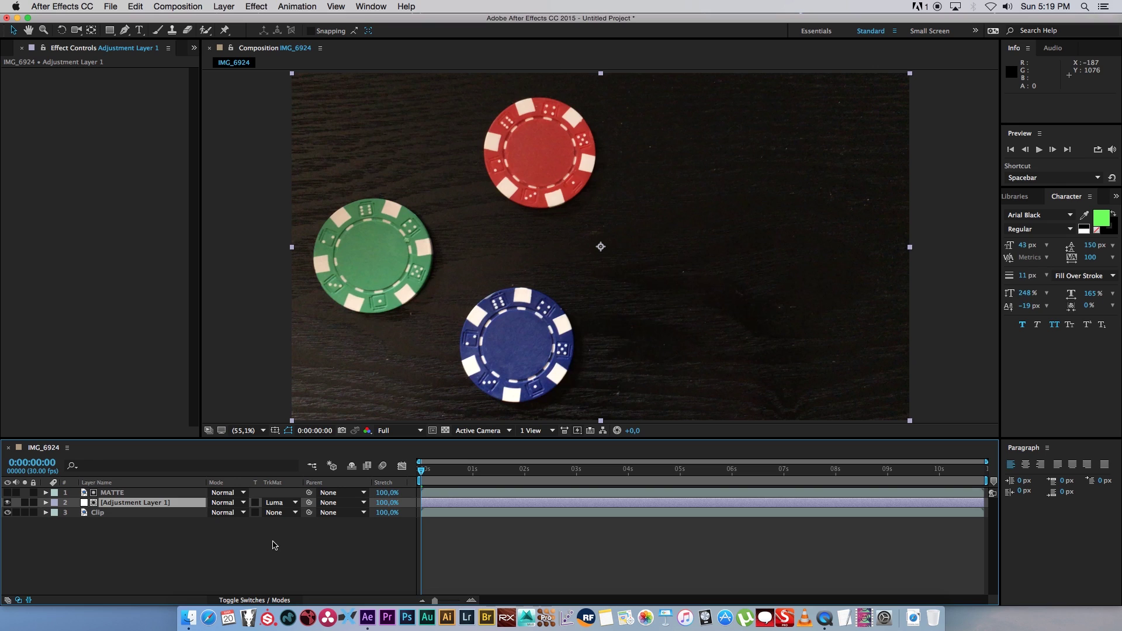
right_click(108, 273)
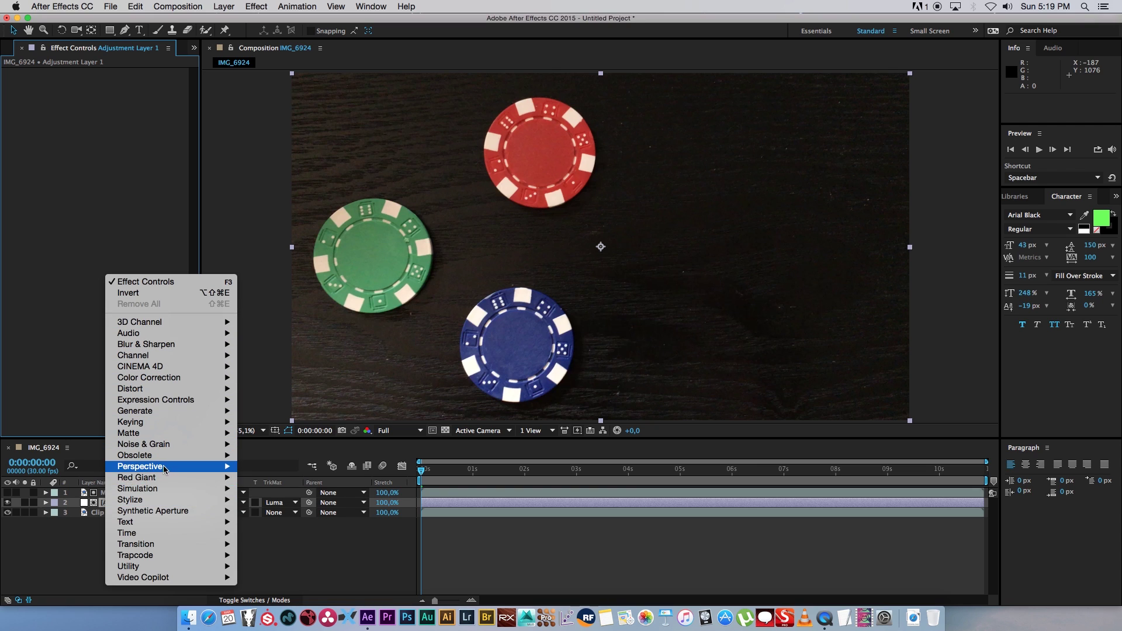
mouse_move(152, 501)
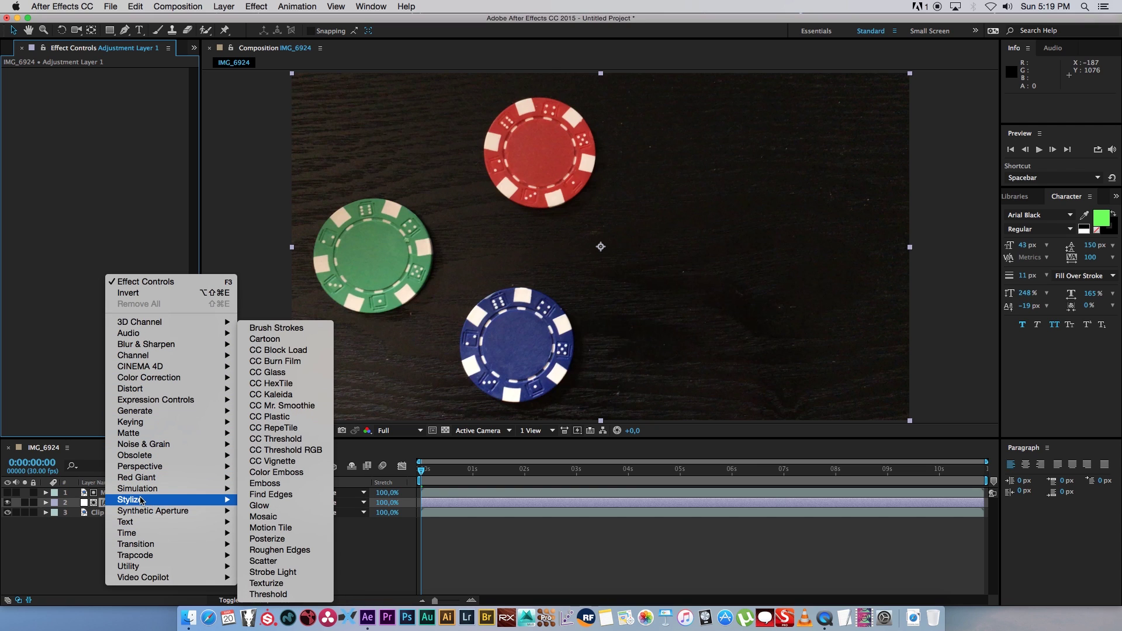
click(308, 511)
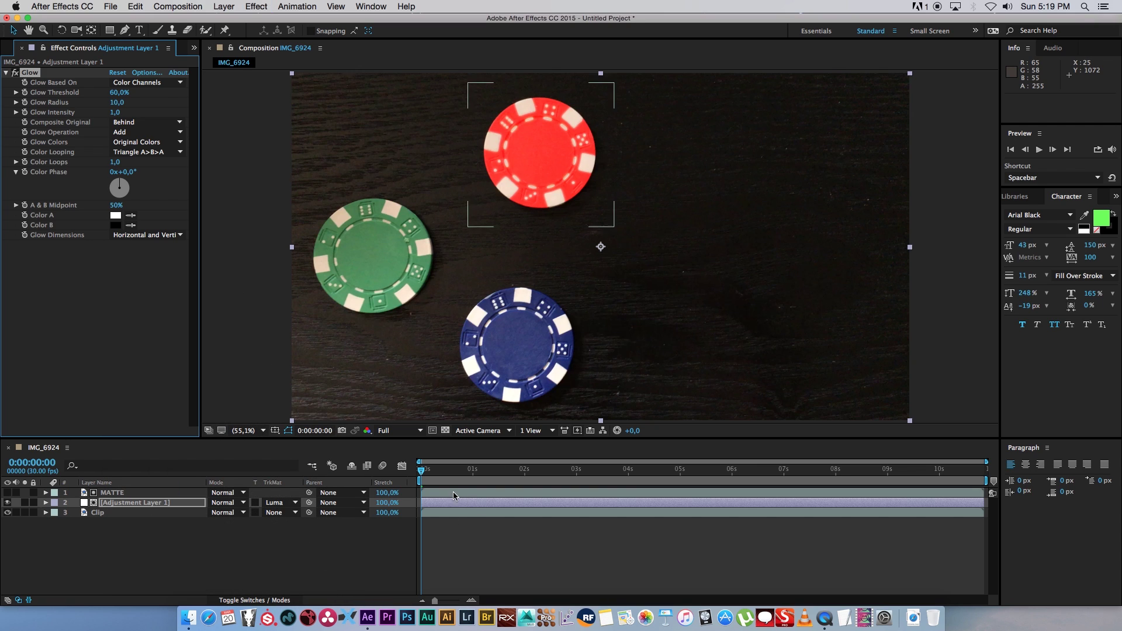
drag(453, 471, 610, 471)
click(664, 471)
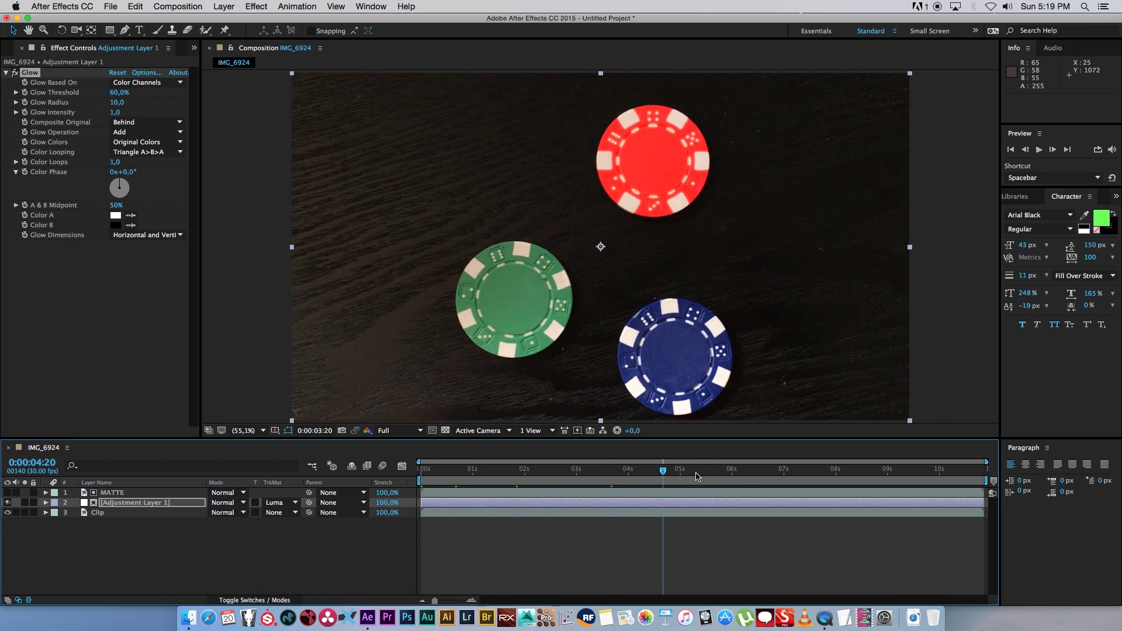
drag(698, 474, 490, 471)
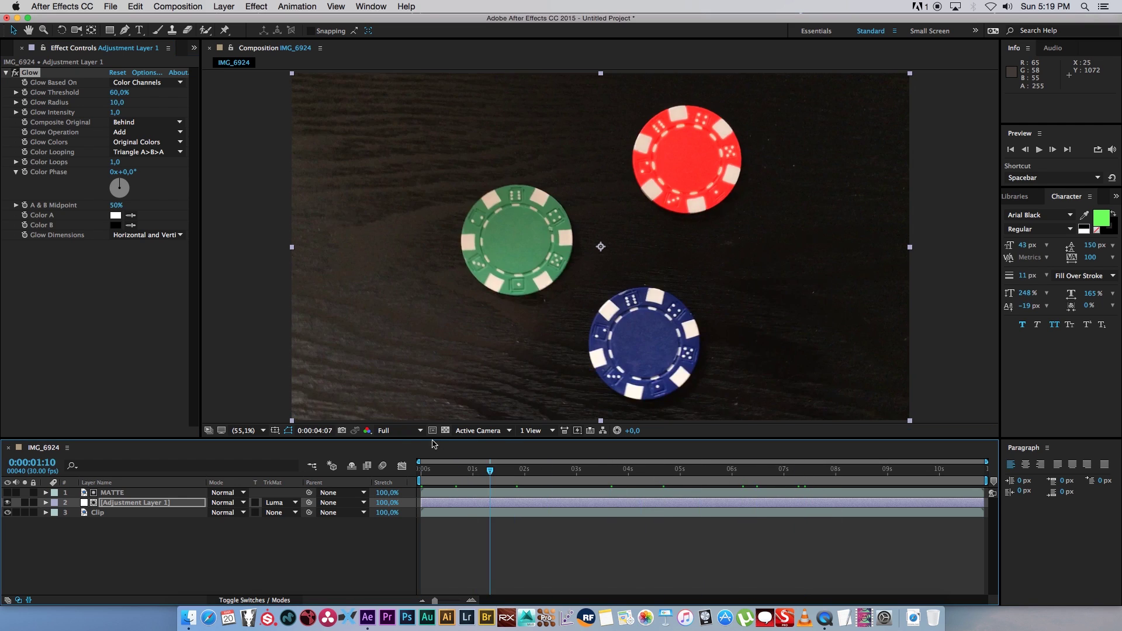
key(Home)
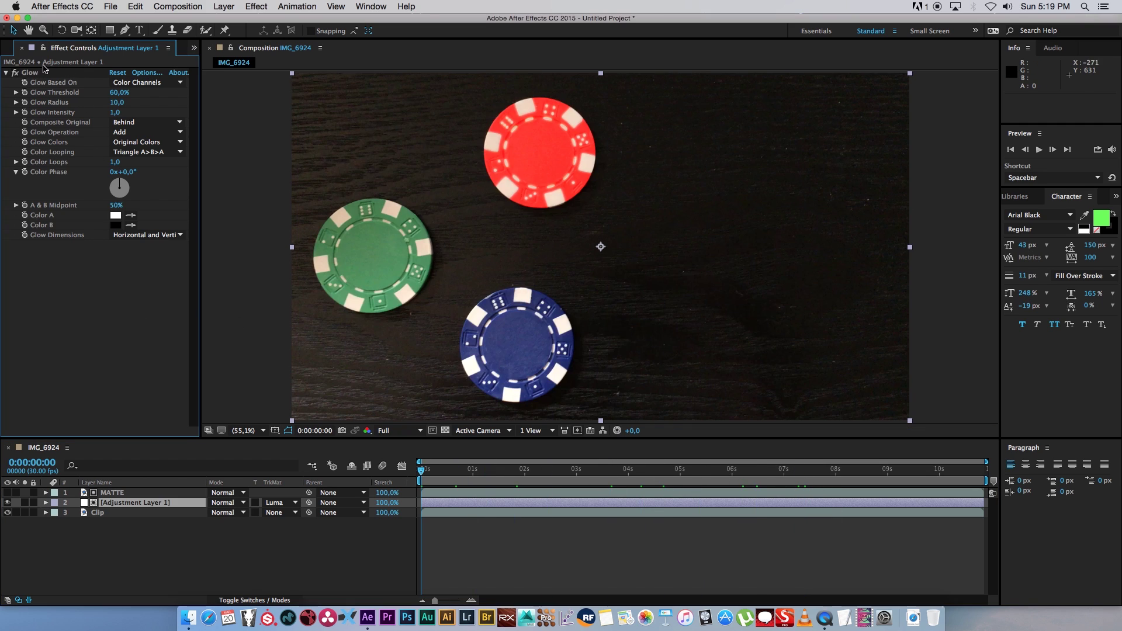
click(26, 73)
key(Delete)
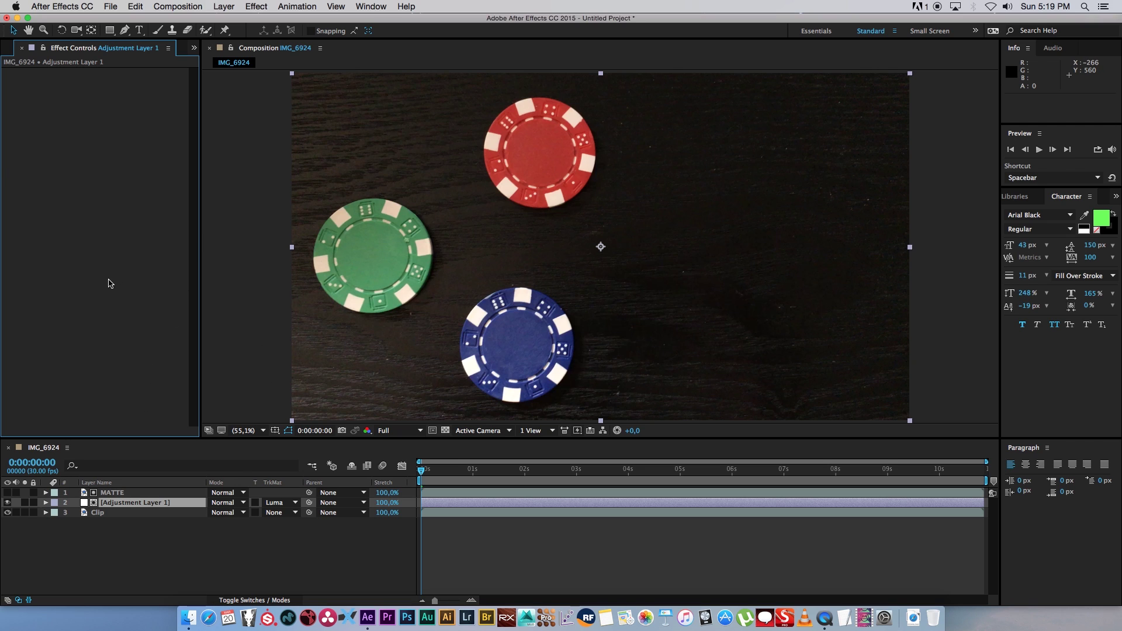
right_click(108, 284)
mouse_move(153, 391)
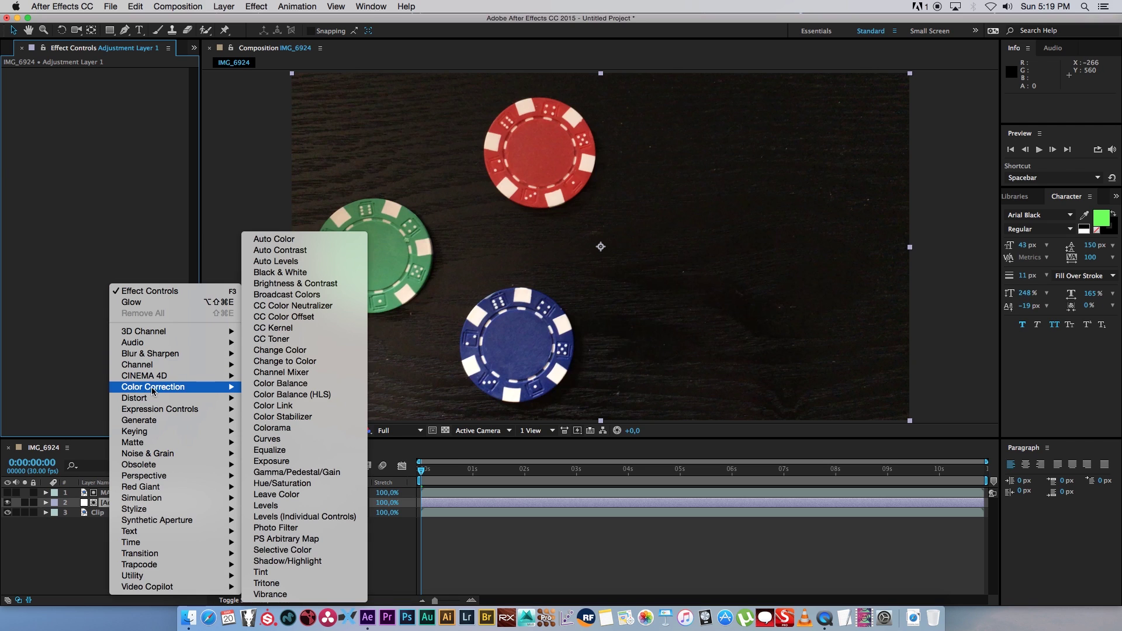
click(282, 571)
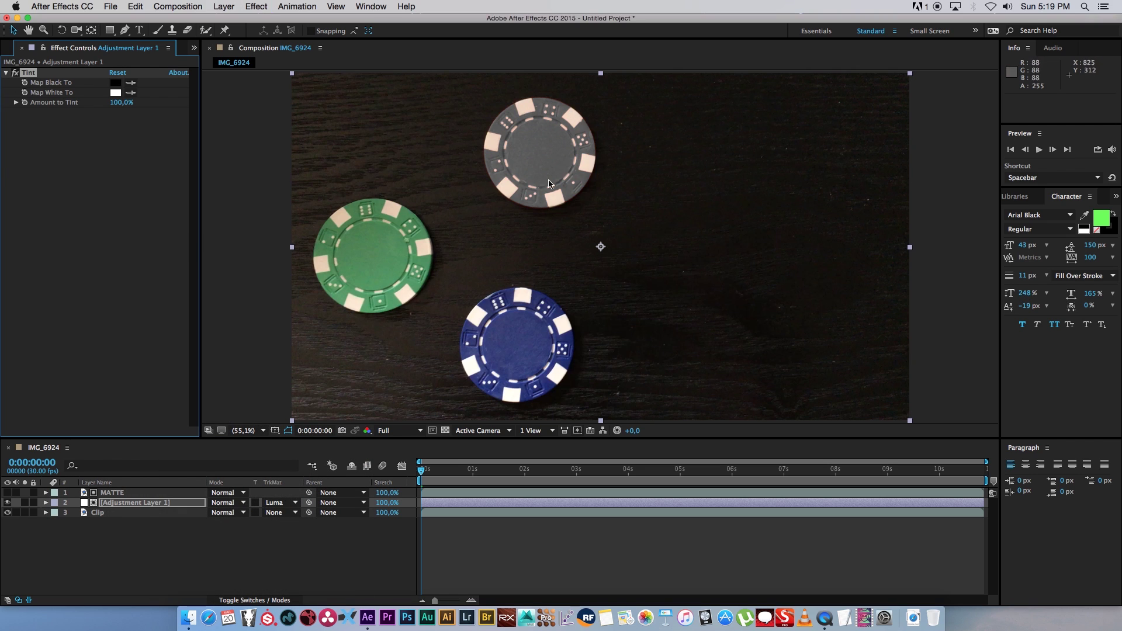
click(435, 478)
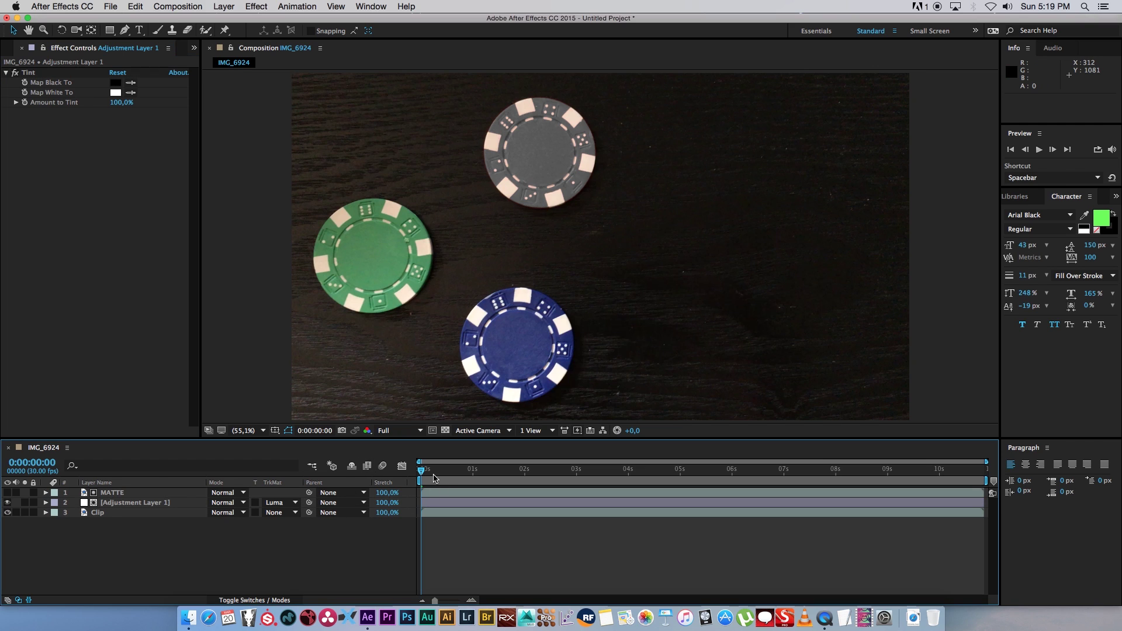
key(Page_Down)
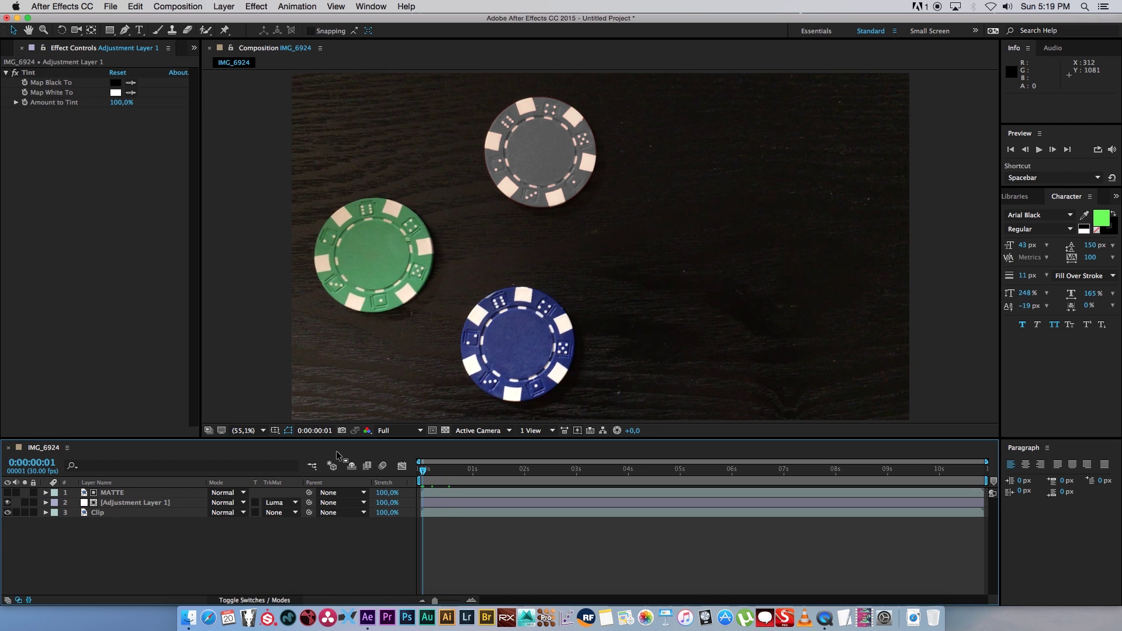
key(space)
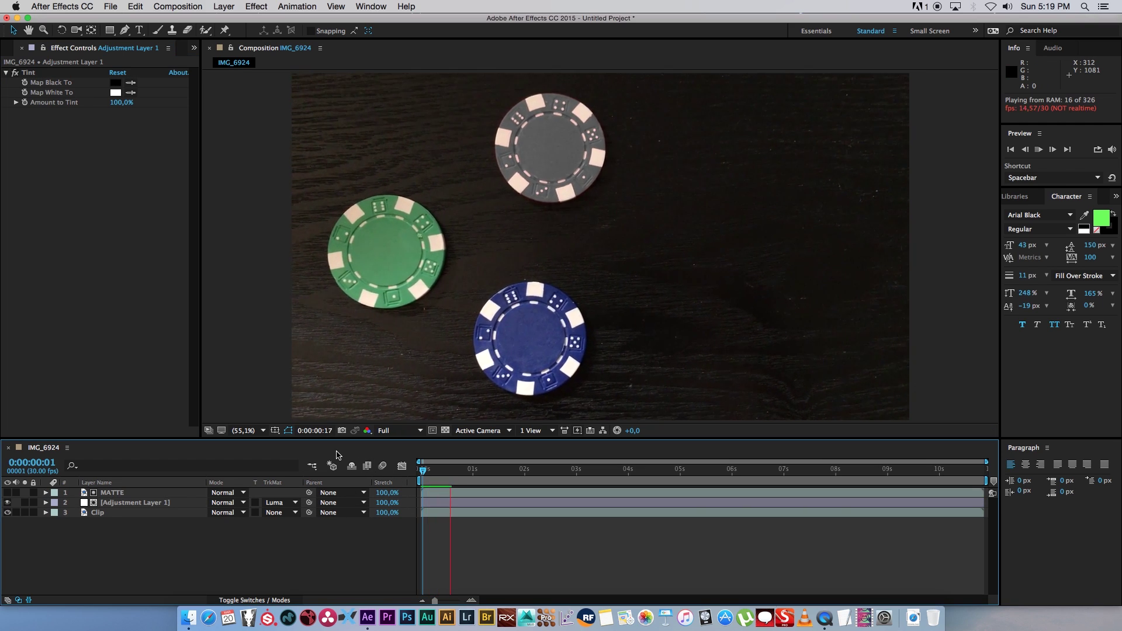
key(space)
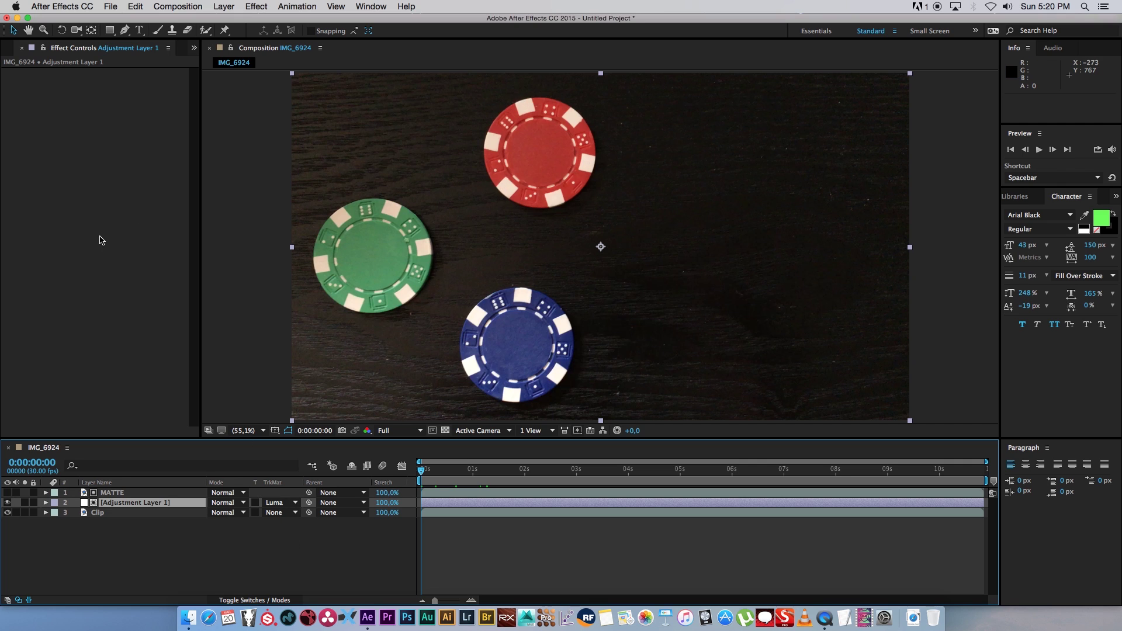
- Apply Hue/Saturation to the adjustment layer with Colorize on: hue 260°, saturation 54, lightness 13
right_click(97, 252)
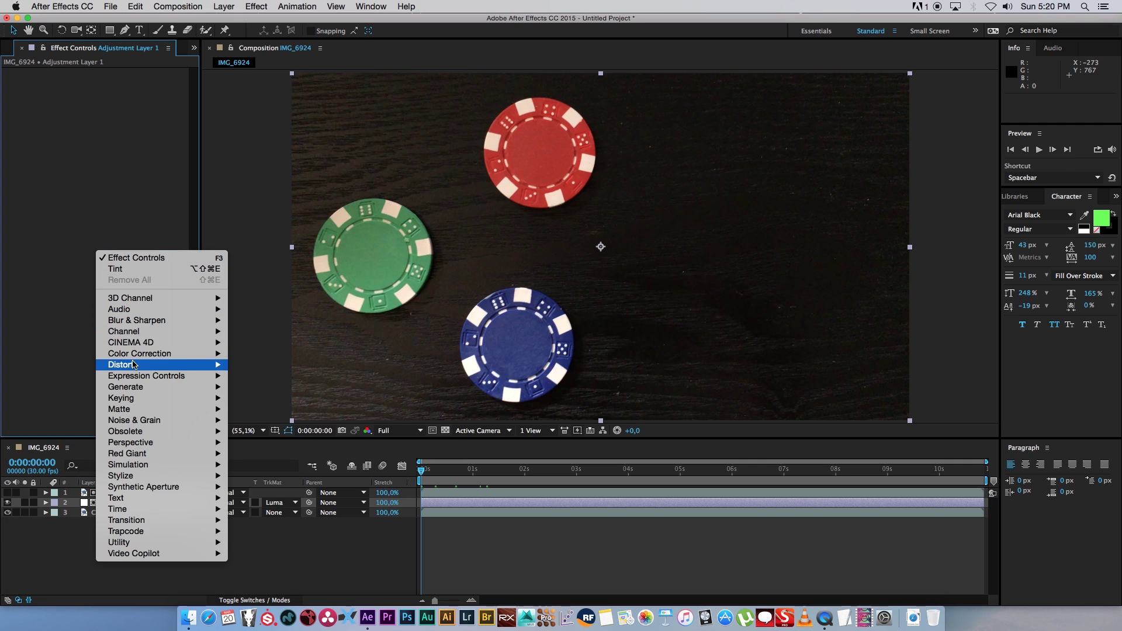
mouse_move(193, 354)
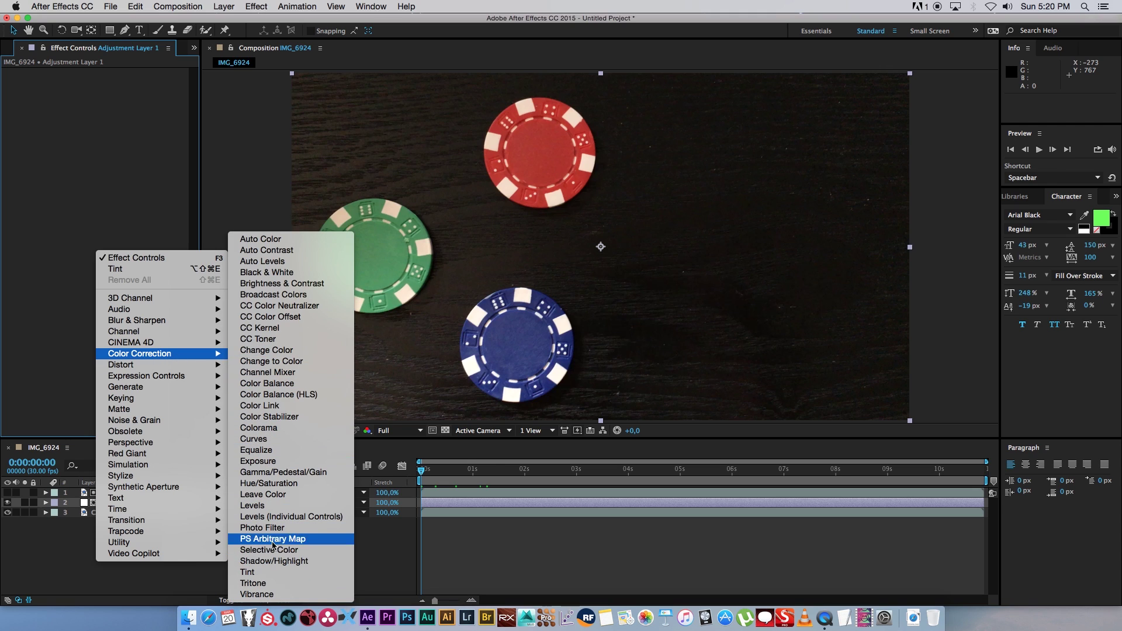
click(270, 485)
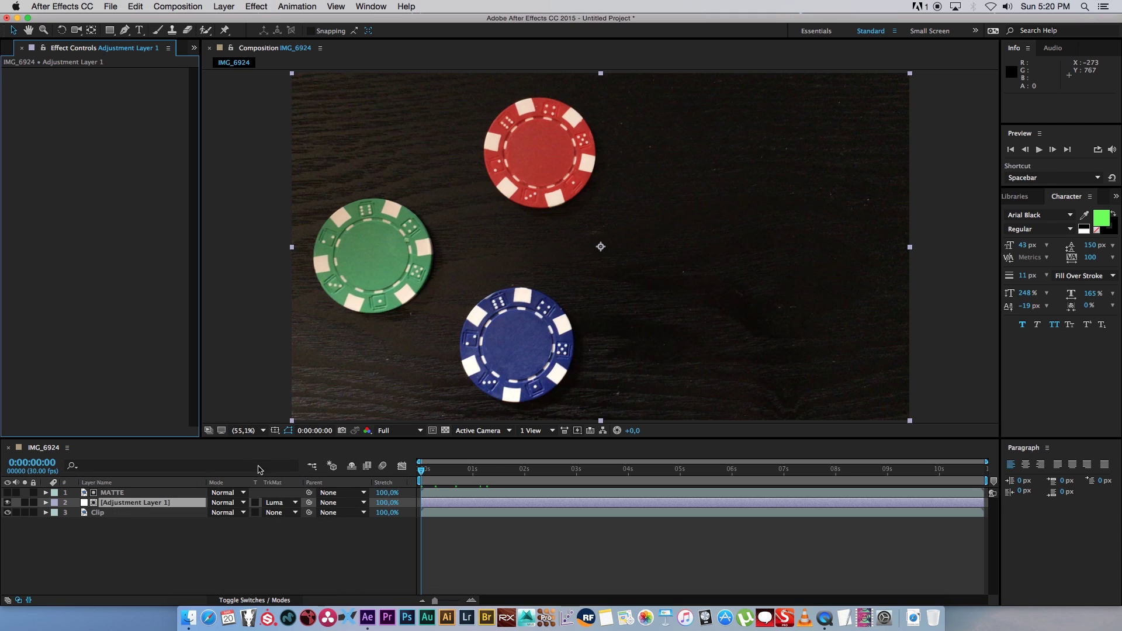
click(120, 215)
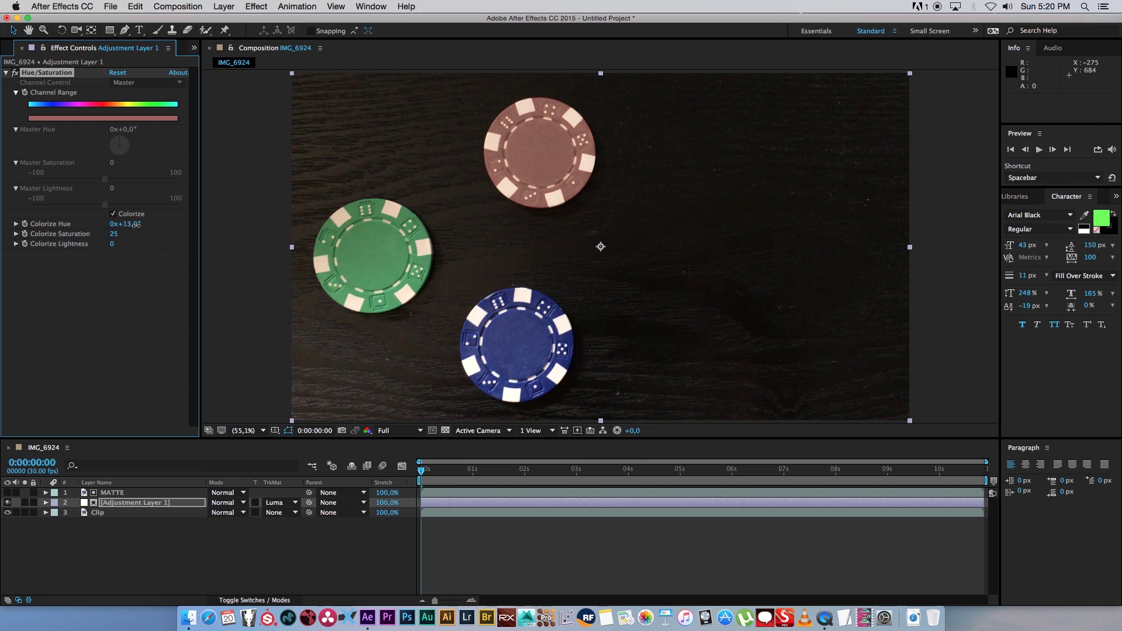
drag(130, 224, 279, 226)
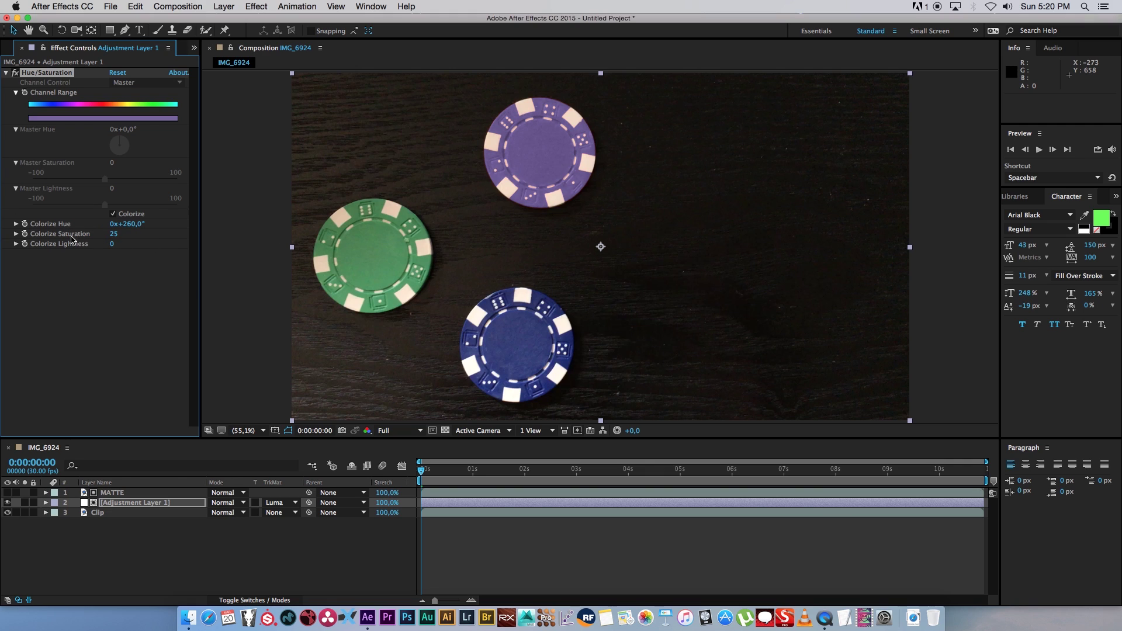
mouse_move(113, 234)
mouse_down()
mouse_move(138, 234)
mouse_move(117, 246)
mouse_up()
- Check the purple chip at later frames around six seconds and play a preview
click(651, 469)
click(743, 469)
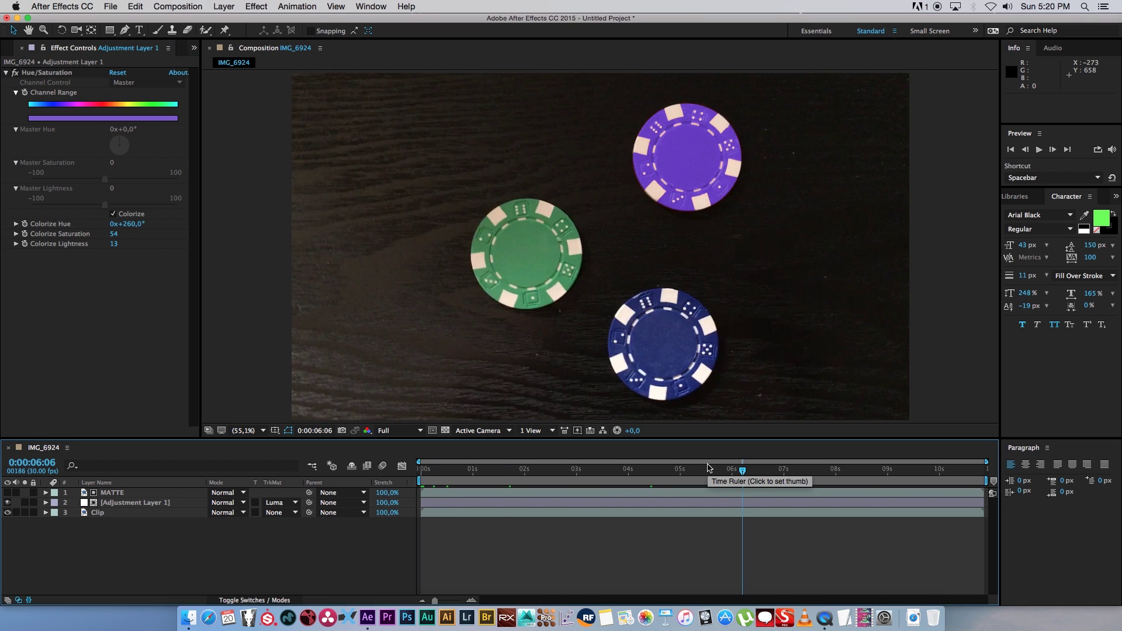
key(space)
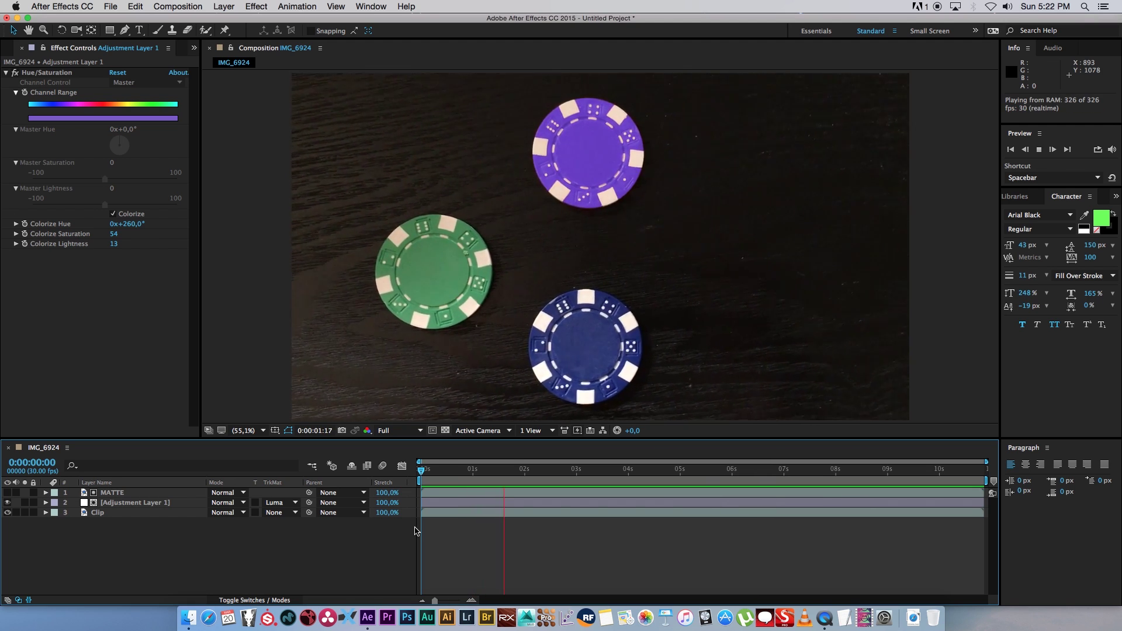